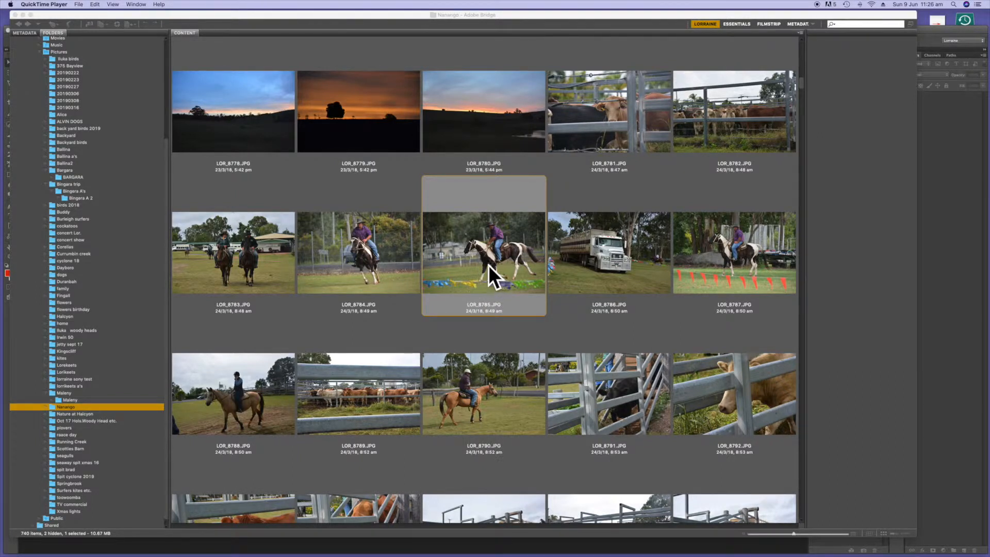
# Step: Open the LOR_8785.JPG photo of the cantering horse and rider in Adobe Photoshop CS6
pyautogui.click(488, 265)
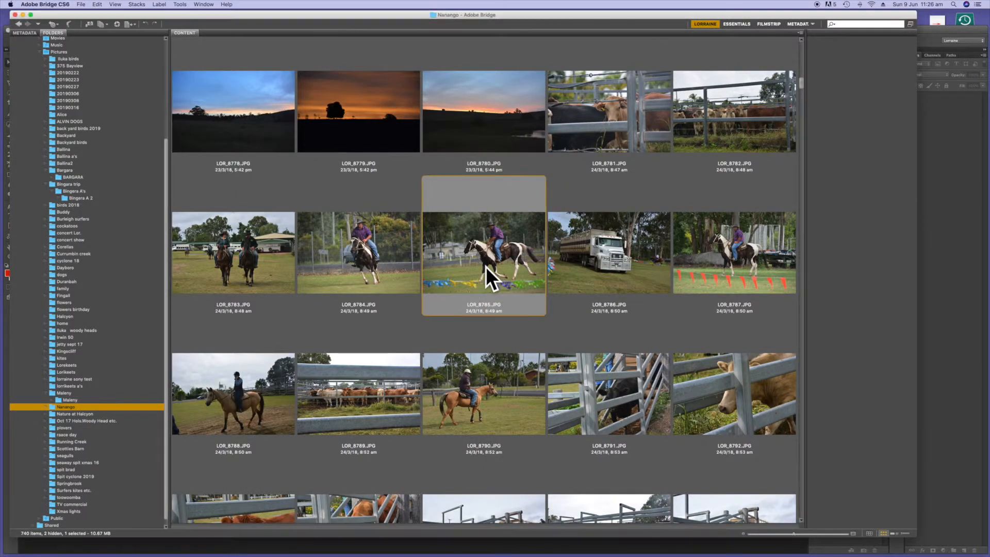
pyautogui.rightClick(486, 267)
pyautogui.moveTo(534, 279)
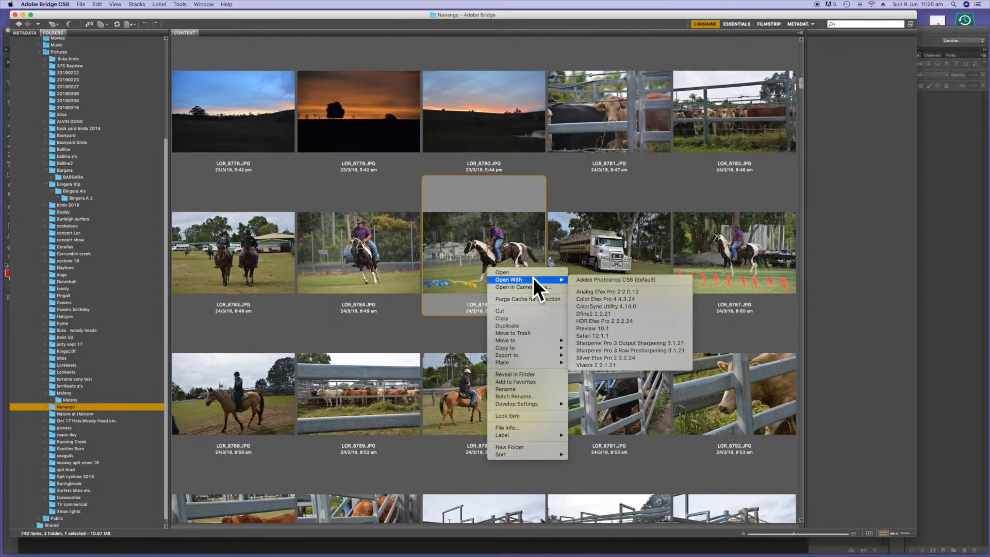
pyautogui.click(617, 280)
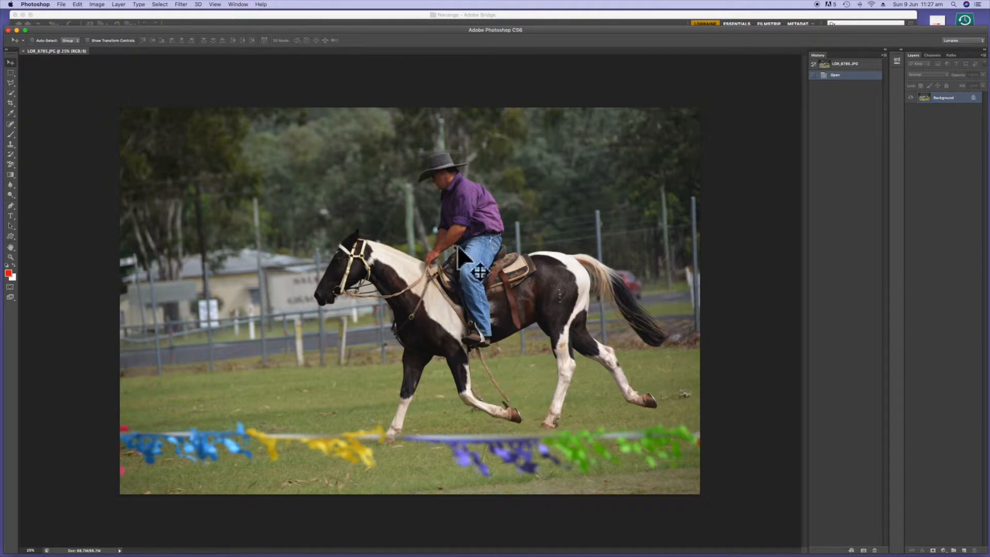
# Step: Set up the Crop tool with the 1920 px W x 1080 px H preset for the horse photo
pyautogui.click(11, 103)
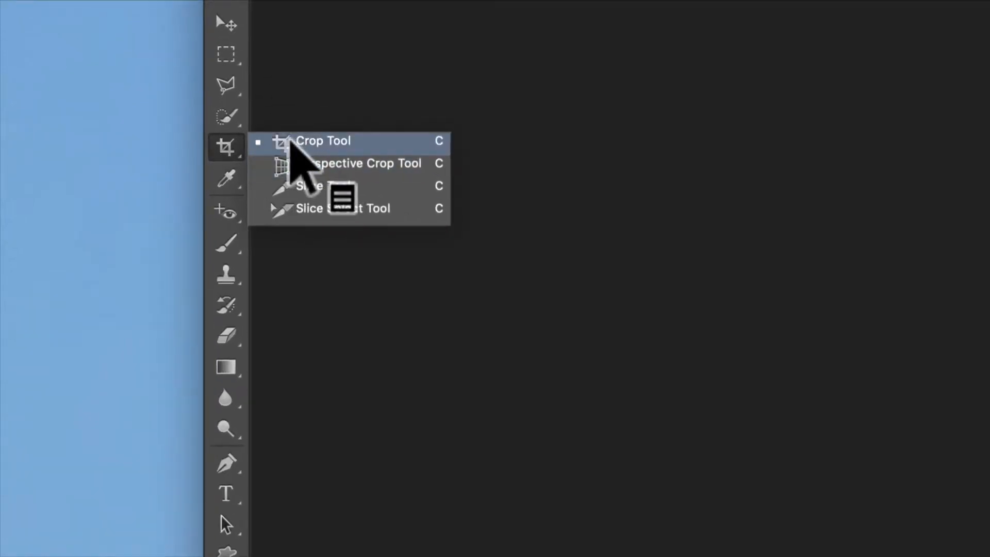
pyautogui.click(295, 147)
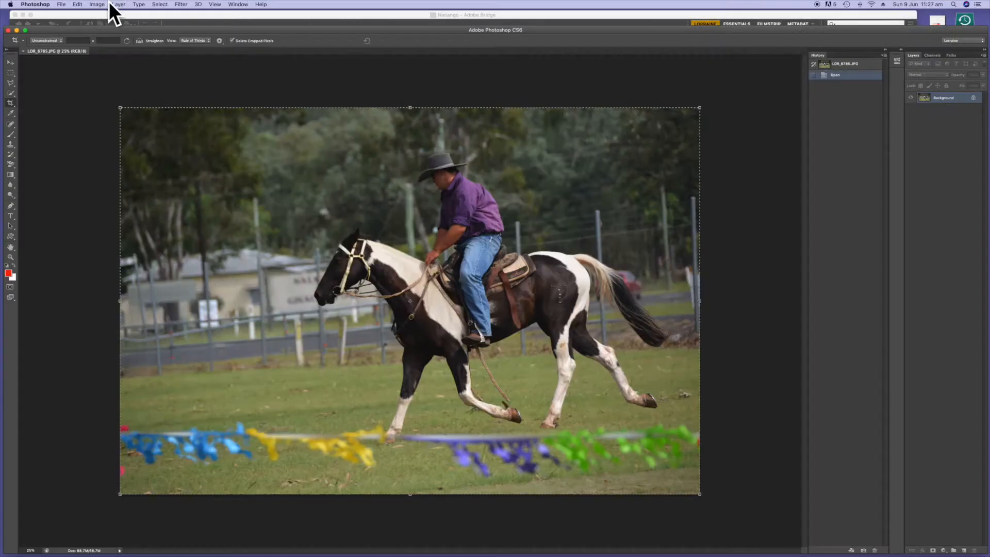
pyautogui.click(60, 42)
pyautogui.click(60, 45)
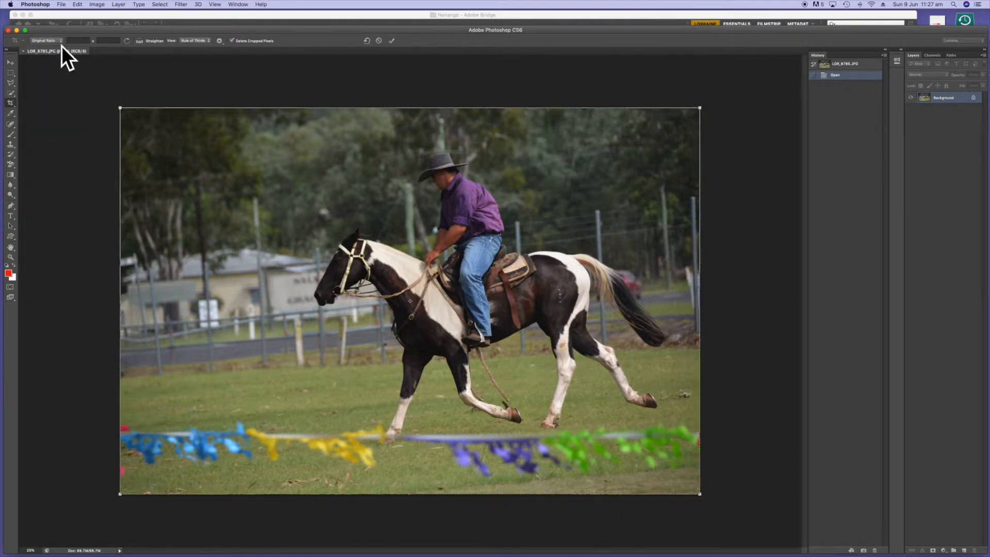
pyautogui.click(60, 42)
pyautogui.click(60, 42)
pyautogui.click(61, 42)
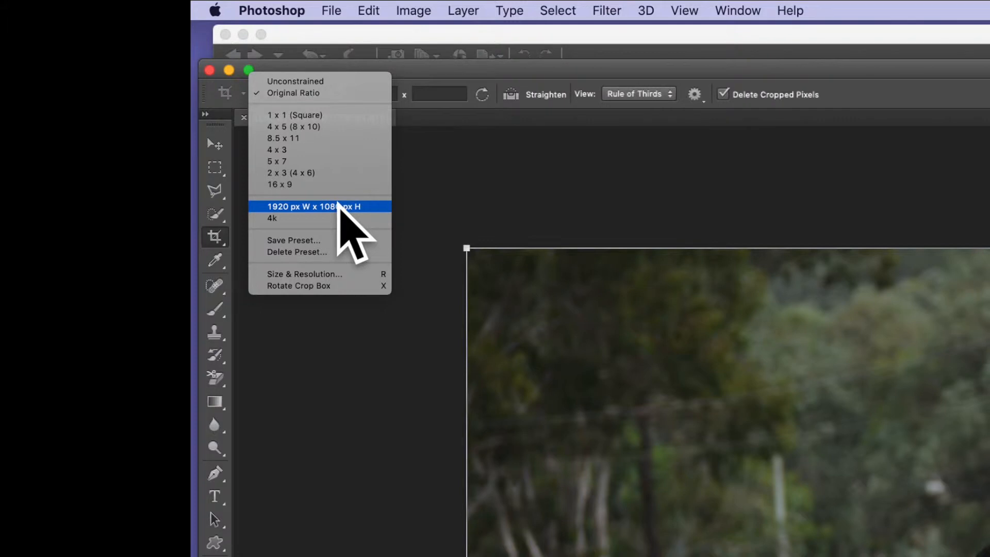
pyautogui.click(338, 206)
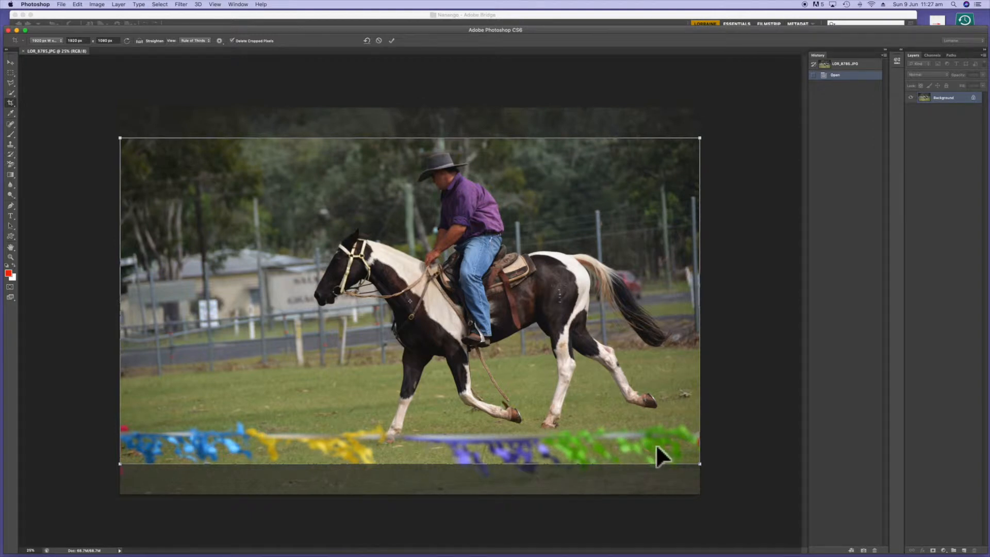
# Step: Shift the image slightly within the crop frame, rotate it about 3.6° counterclockwise to level the bunting, and apply the crop
pyautogui.moveTo(676, 448); pyautogui.dragTo(674, 444)
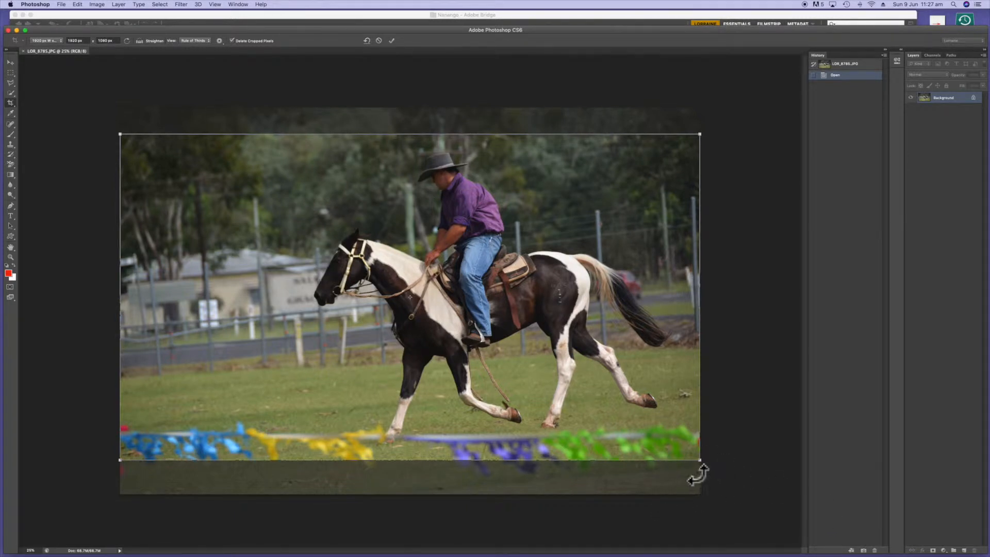
pyautogui.moveTo(697, 475); pyautogui.dragTo(701, 473)
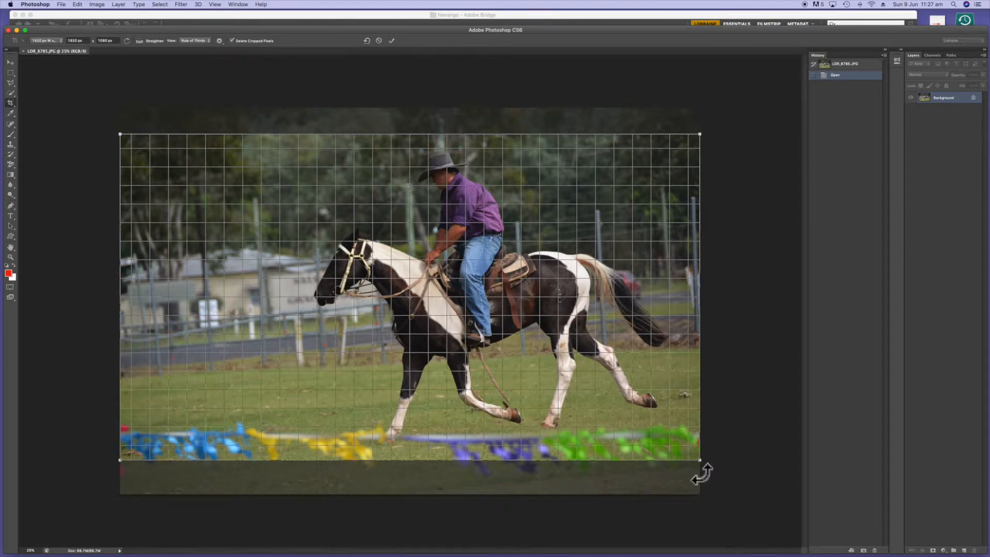
pyautogui.moveTo(702, 473); pyautogui.dragTo(701, 436)
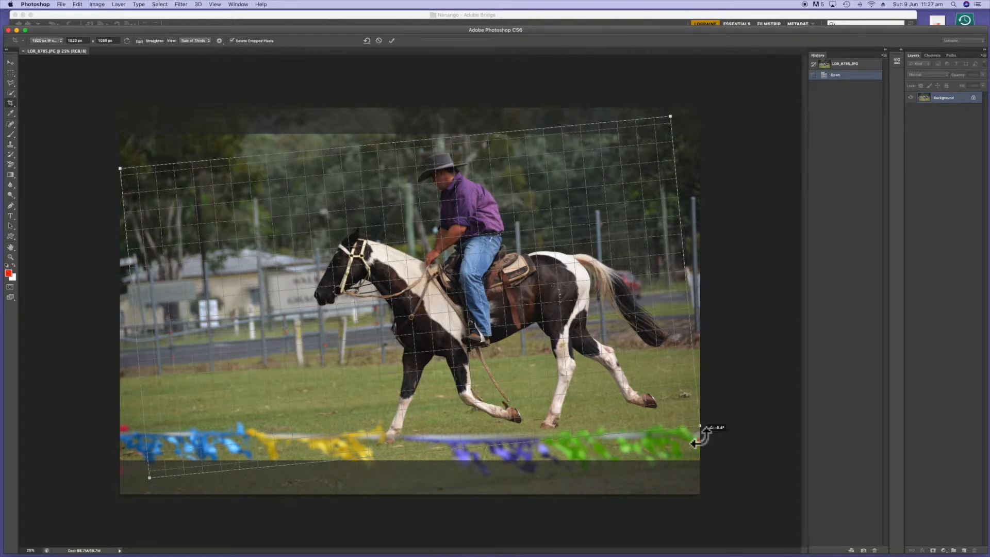
pyautogui.moveTo(701, 436); pyautogui.dragTo(701, 447)
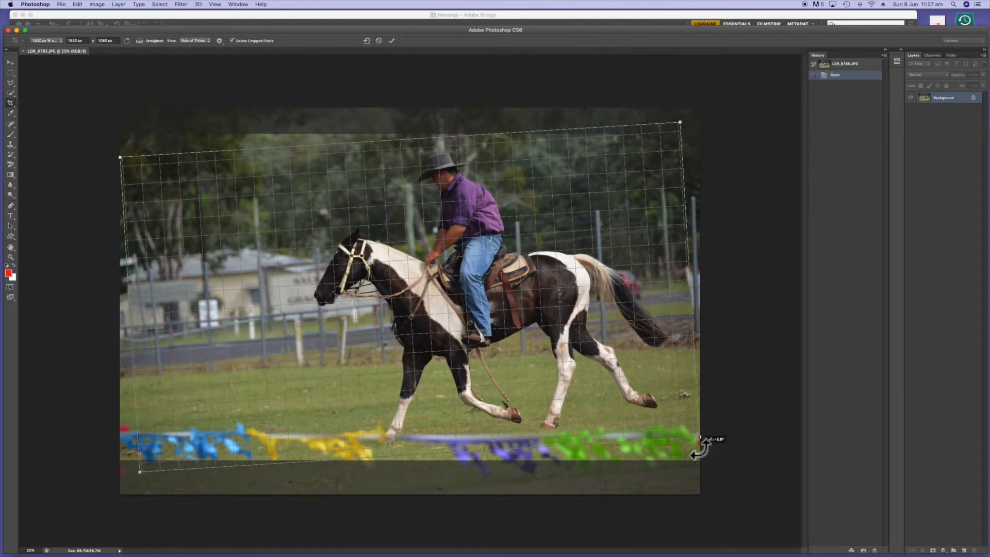
pyautogui.moveTo(701, 448); pyautogui.dragTo(702, 444)
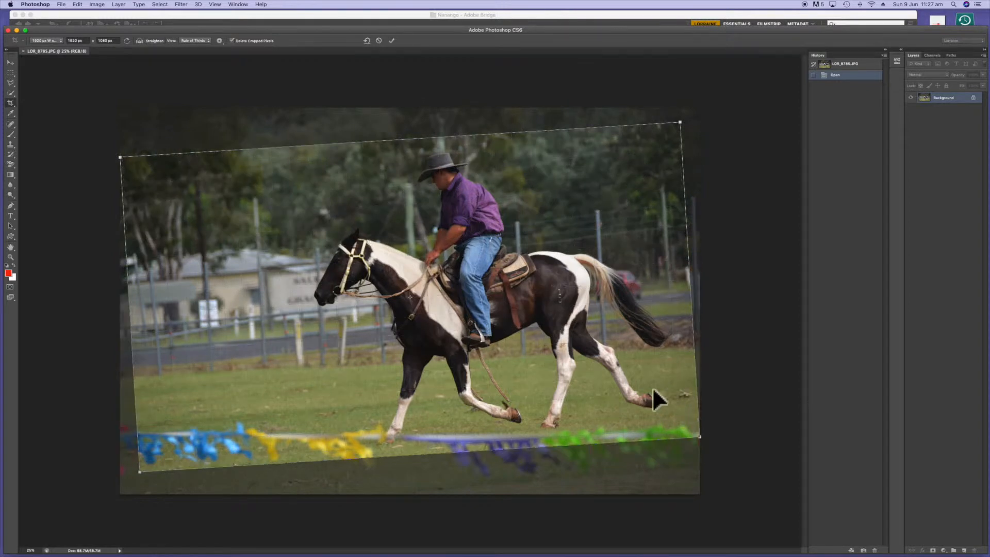
pyautogui.press('Return')
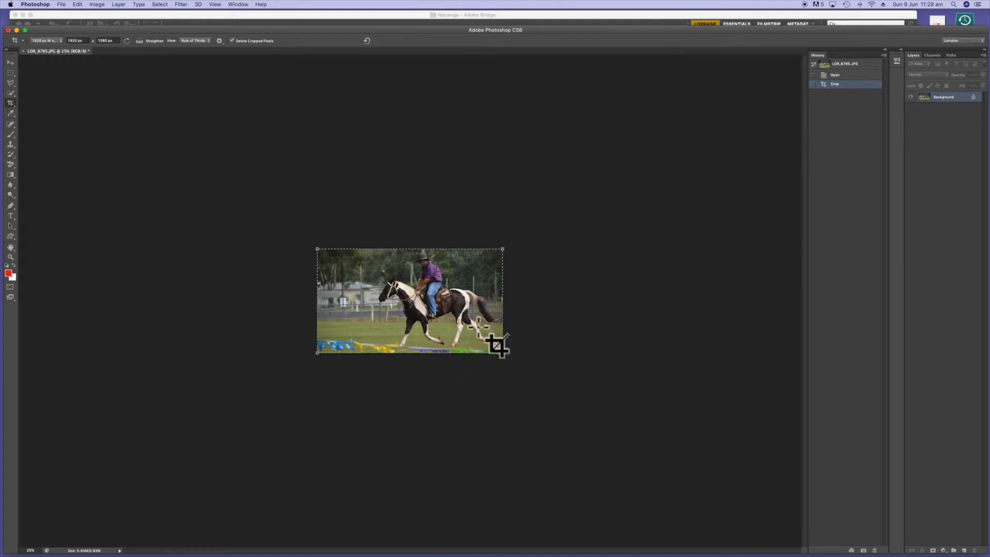
# Step: Use the Clone Stamp to paint sampled grass over the blue bunting at the photo's lower-left edge
pyautogui.click(10, 257)
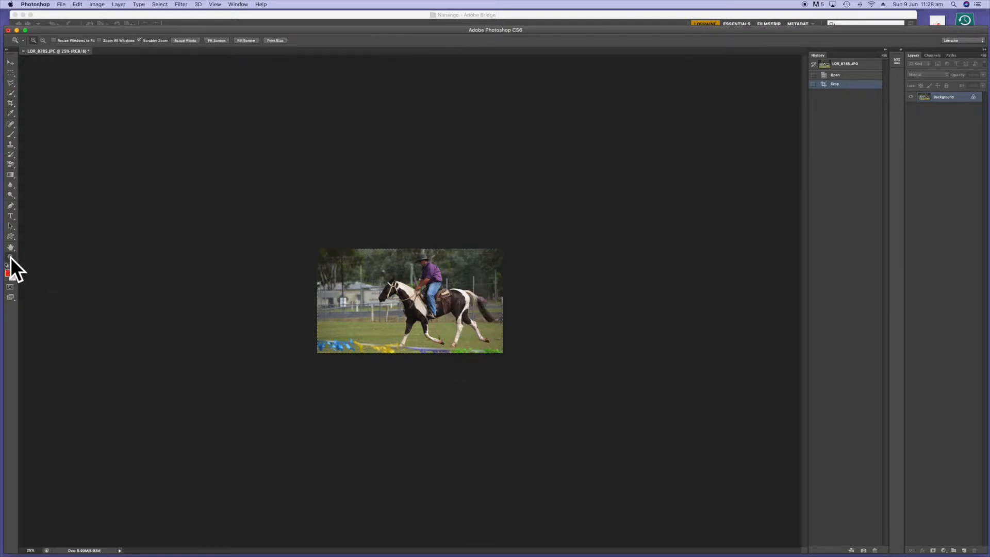
pyautogui.click(415, 314)
pyautogui.click(416, 315)
pyautogui.click(417, 315)
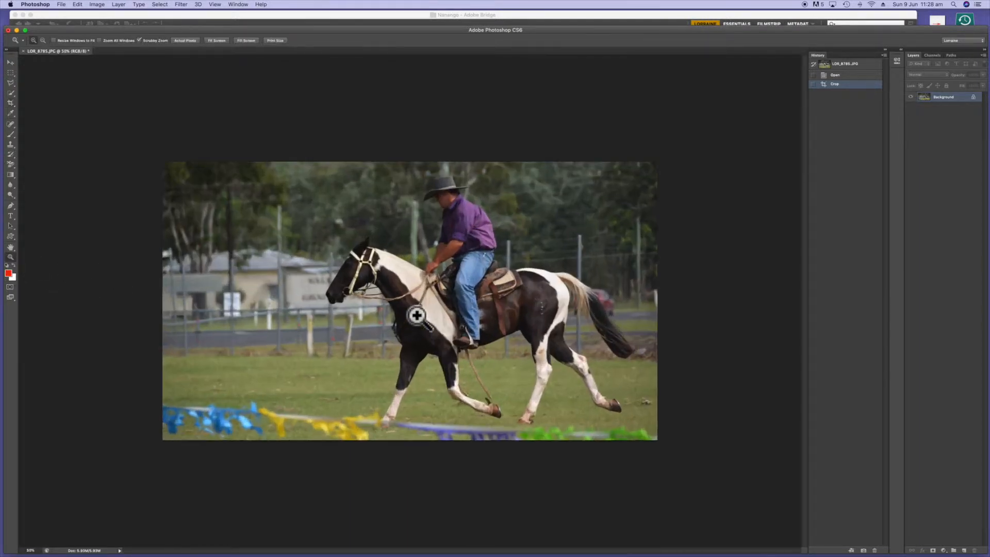
pyautogui.click(427, 314)
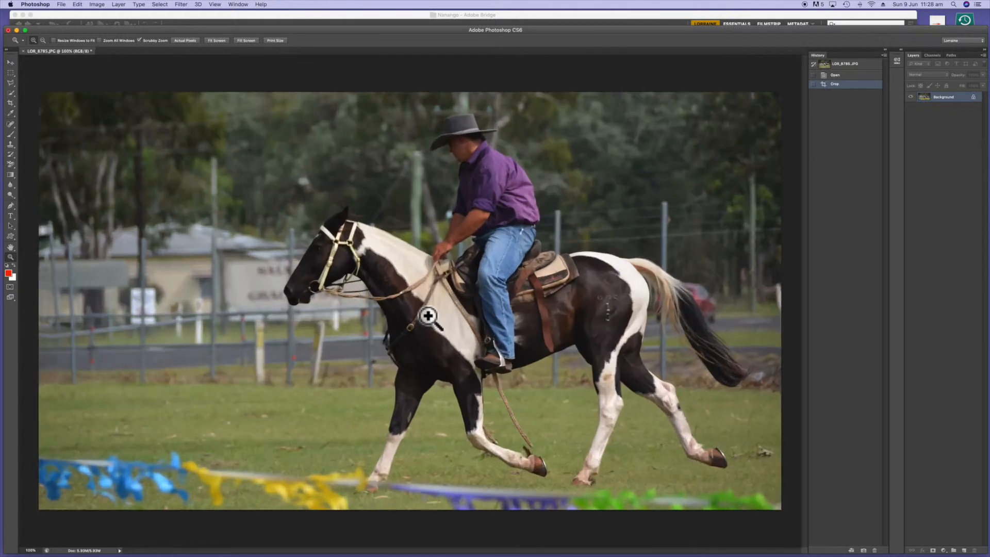
pyautogui.click(12, 63)
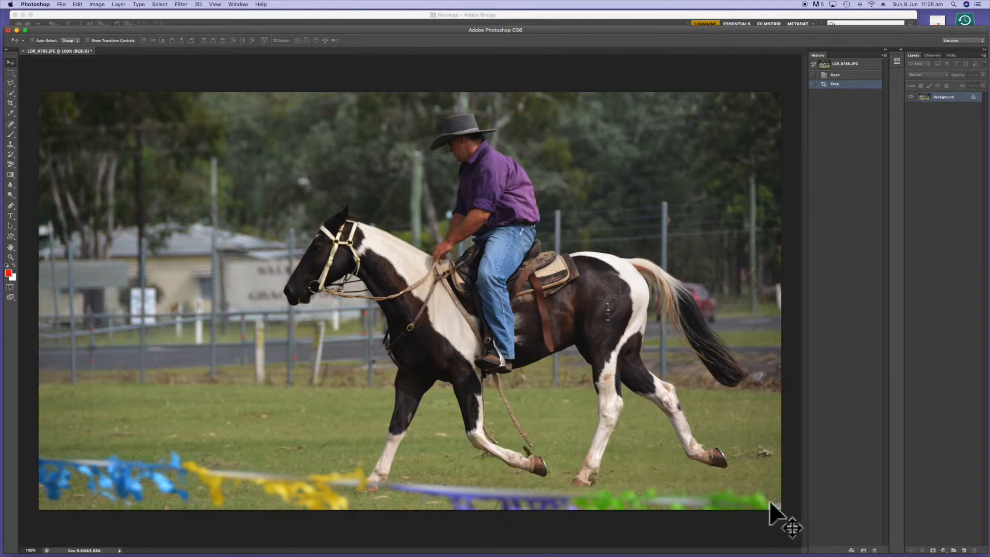
pyautogui.rightClick(11, 145)
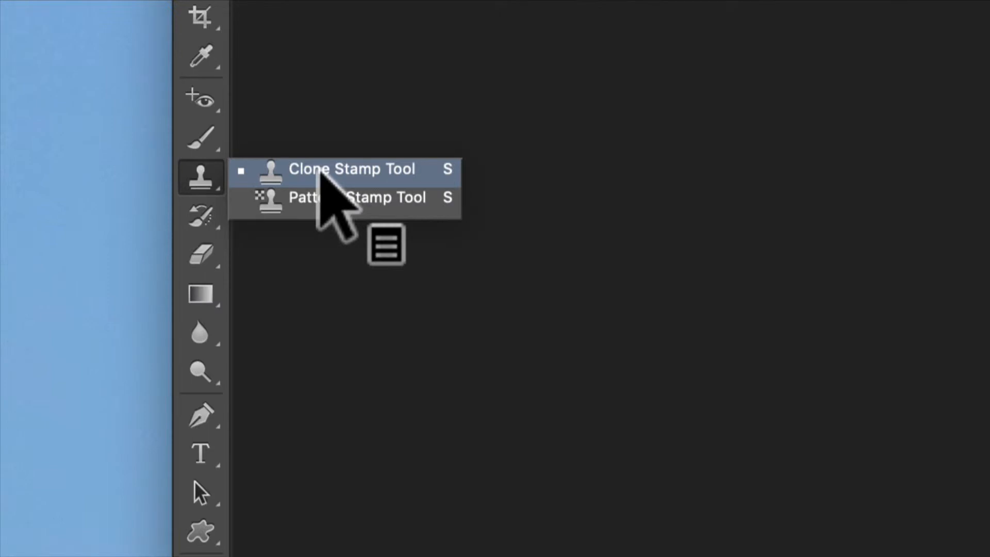
pyautogui.click(320, 173)
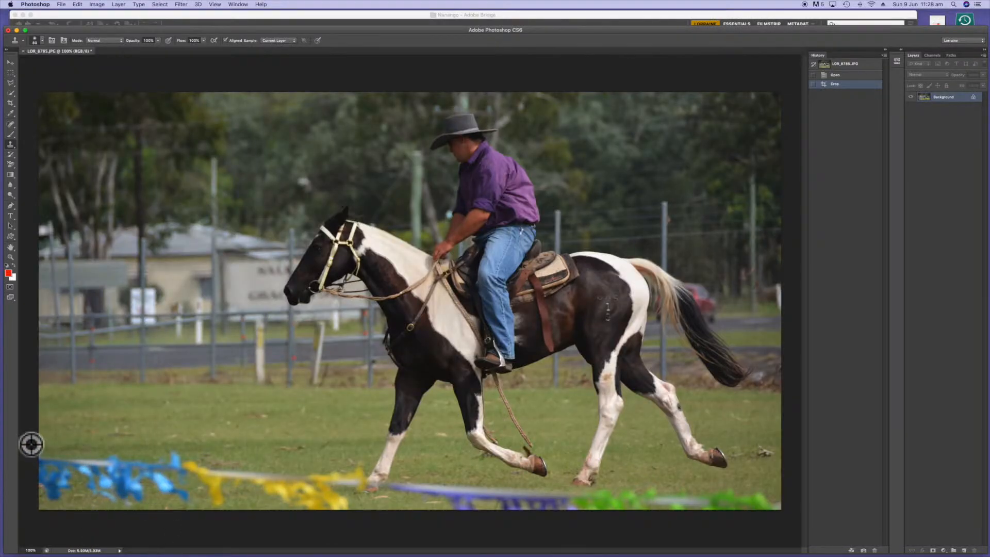
pyautogui.keyDown('alt'); pyautogui.click(38, 439); pyautogui.keyUp('alt')
pyautogui.moveTo(39, 459)
pyautogui.mouseDown()
pyautogui.moveTo(165, 475)
pyautogui.moveTo(33, 473)
pyautogui.moveTo(58, 467)
pyautogui.mouseUp()
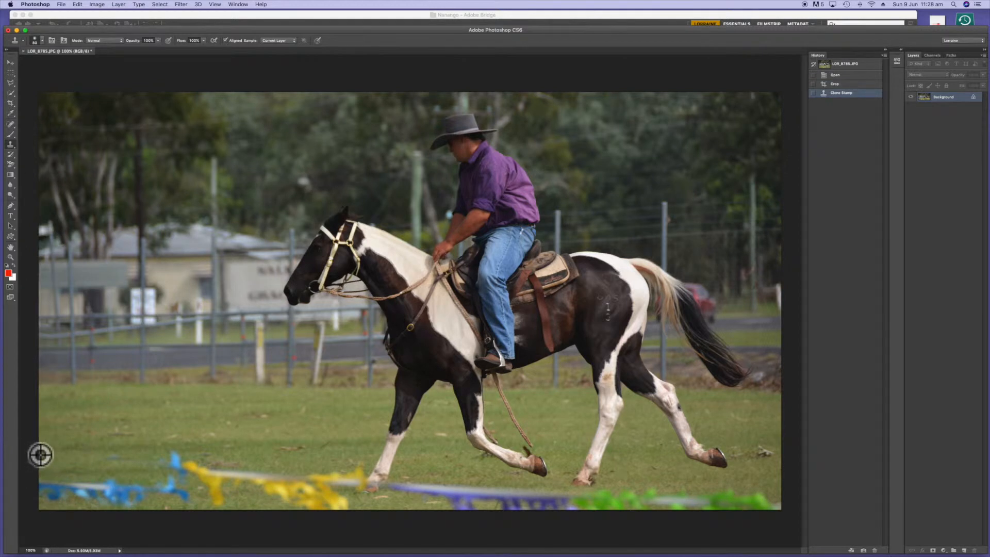
pyautogui.keyDown('alt'); pyautogui.click(38, 455); pyautogui.keyUp('alt')
pyautogui.moveTo(41, 489)
pyautogui.mouseDown()
pyautogui.moveTo(109, 491)
pyautogui.moveTo(69, 489)
pyautogui.mouseUp()
# Step: Clone grass over the remaining blue flags up to the start of the yellow bunting
pyautogui.keyDown('alt'); pyautogui.click(86, 459); pyautogui.keyUp('alt')
pyautogui.moveTo(181, 460)
pyautogui.mouseDown()
pyautogui.moveTo(245, 466)
pyautogui.moveTo(196, 470)
pyautogui.mouseUp()
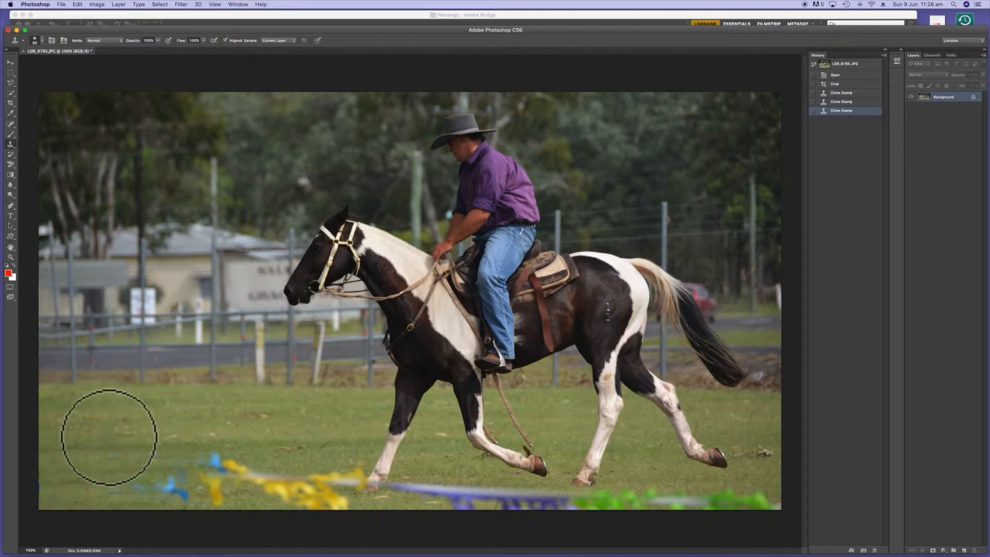
pyautogui.keyDown('alt'); pyautogui.click(132, 422); pyautogui.keyUp('alt')
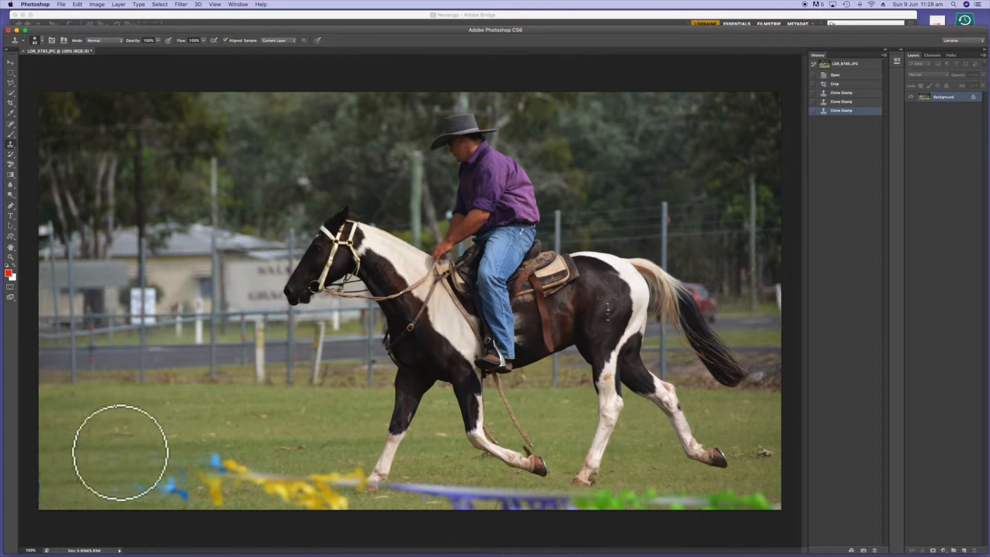
pyautogui.moveTo(117, 465); pyautogui.dragTo(198, 465)
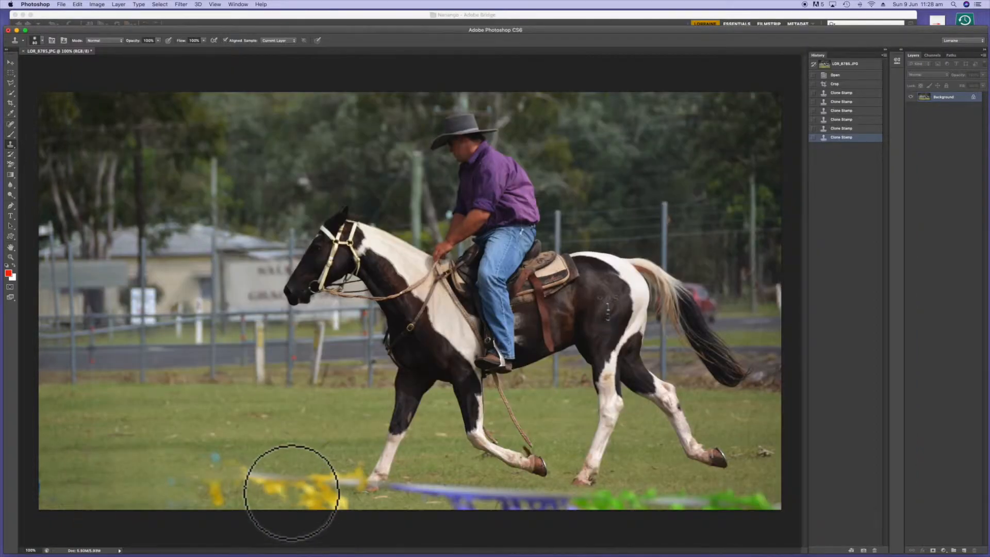
# Step: Clone grass over the left part of the yellow bunting and the leftover blue and yellow specks beside it
pyautogui.moveTo(290, 493)
pyautogui.mouseDown()
pyautogui.moveTo(230, 499)
pyautogui.moveTo(253, 497)
pyautogui.mouseUp()
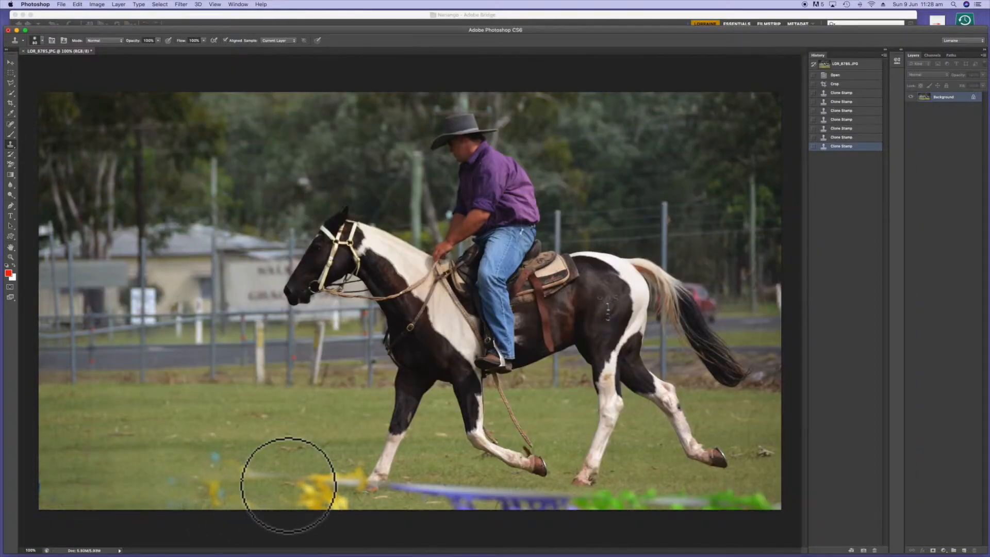
pyautogui.keyDown('alt'); pyautogui.click(268, 455); pyautogui.keyUp('alt')
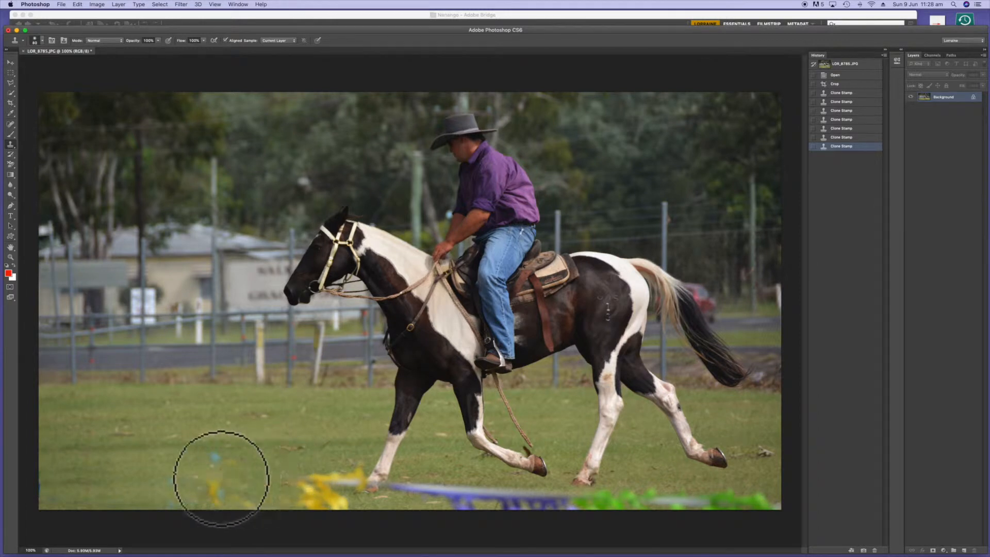
pyautogui.click(177, 482)
pyautogui.keyDown('alt'); pyautogui.click(245, 469); pyautogui.keyUp('alt')
pyautogui.click(212, 463)
pyautogui.click(209, 460)
pyautogui.click(213, 488)
pyautogui.click(213, 488)
pyautogui.click(237, 504)
pyautogui.keyDown('alt'); pyautogui.click(146, 498); pyautogui.keyUp('alt')
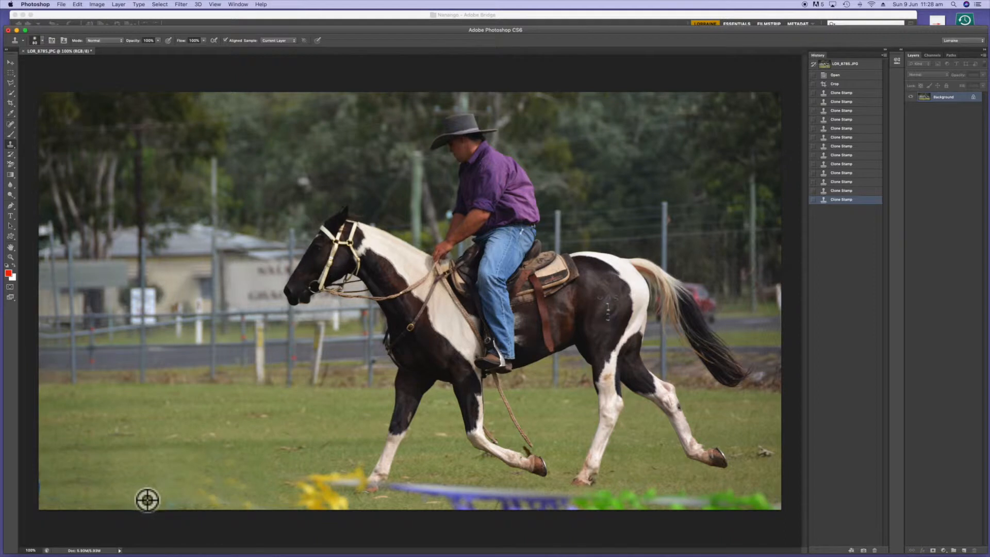
pyautogui.click(249, 503)
# Step: Blend the patched grass left of the remaining yellow flags using a fresh sample of nearby grass
pyautogui.keyDown('alt'); pyautogui.click(159, 468); pyautogui.keyUp('alt')
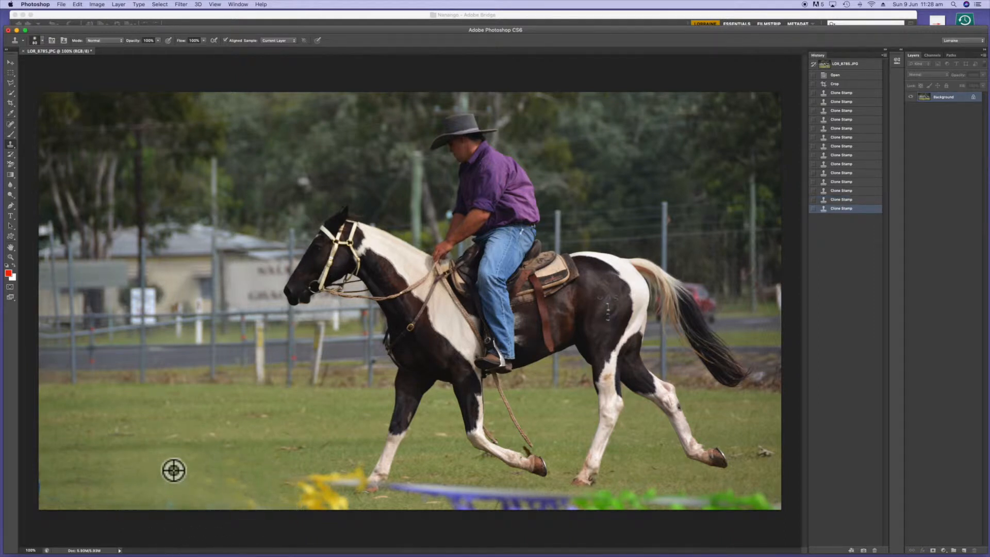
pyautogui.click(235, 469)
pyautogui.click(239, 479)
pyautogui.click(217, 481)
pyautogui.click(196, 481)
pyautogui.click(197, 483)
# Step: Clone grass over the upper yellow flags and the bunting cord around the horse's leading front hoof
pyautogui.keyDown('alt'); pyautogui.click(264, 467); pyautogui.keyUp('alt')
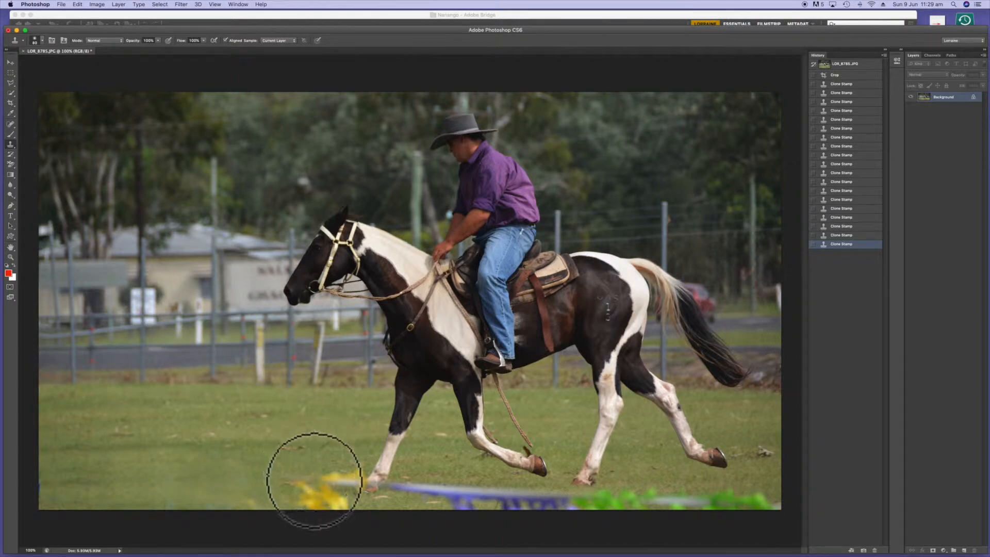
pyautogui.click(276, 487)
pyautogui.keyDown('alt'); pyautogui.click(310, 462); pyautogui.keyUp('alt')
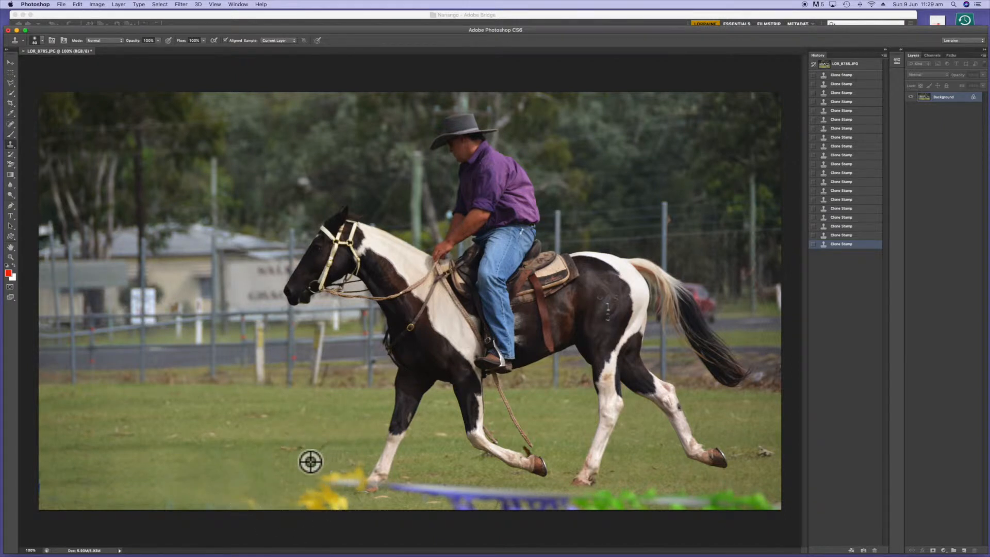
pyautogui.moveTo(338, 464)
pyautogui.mouseDown()
pyautogui.moveTo(339, 506)
pyautogui.moveTo(311, 501)
pyautogui.mouseUp()
pyautogui.keyDown('alt'); pyautogui.click(281, 500); pyautogui.keyUp('alt')
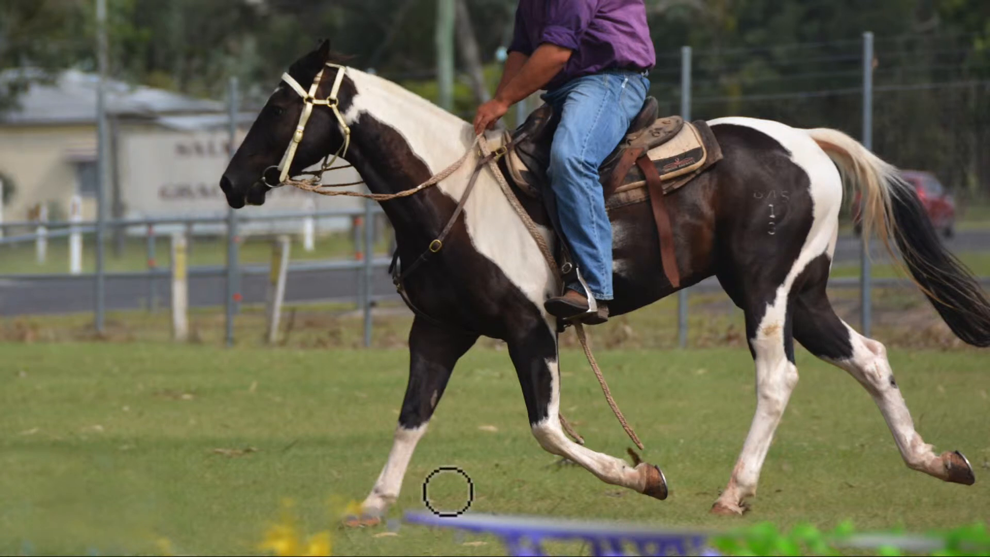
pyautogui.keyDown('alt'); pyautogui.click(464, 492); pyautogui.keyUp('alt')
pyautogui.moveTo(431, 521); pyautogui.dragTo(411, 522)
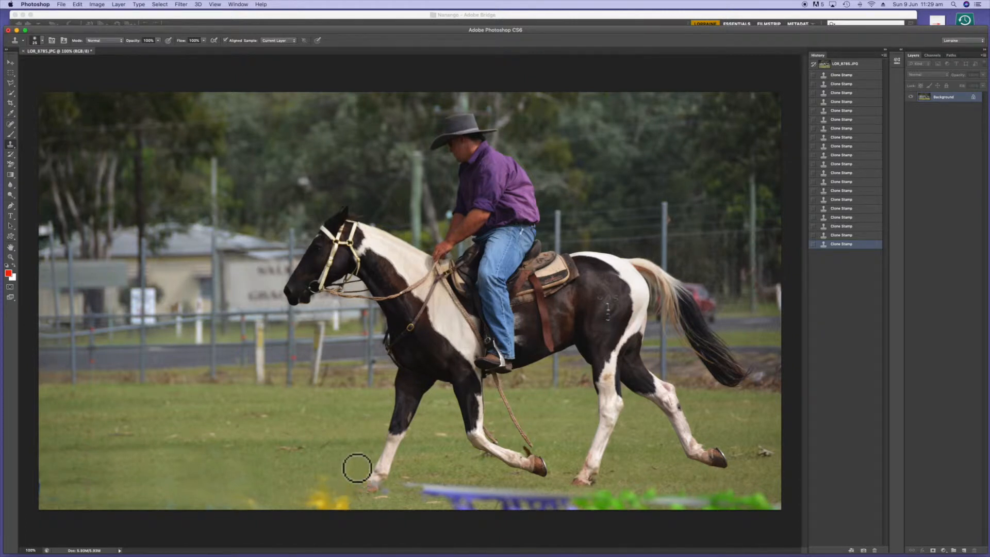
# Step: Enlarge the clone brush and cover the last yellow flags along the photo's lower edge with grass
pyautogui.press(']')
pyautogui.press(']')
pyautogui.press(']')
pyautogui.press(']')
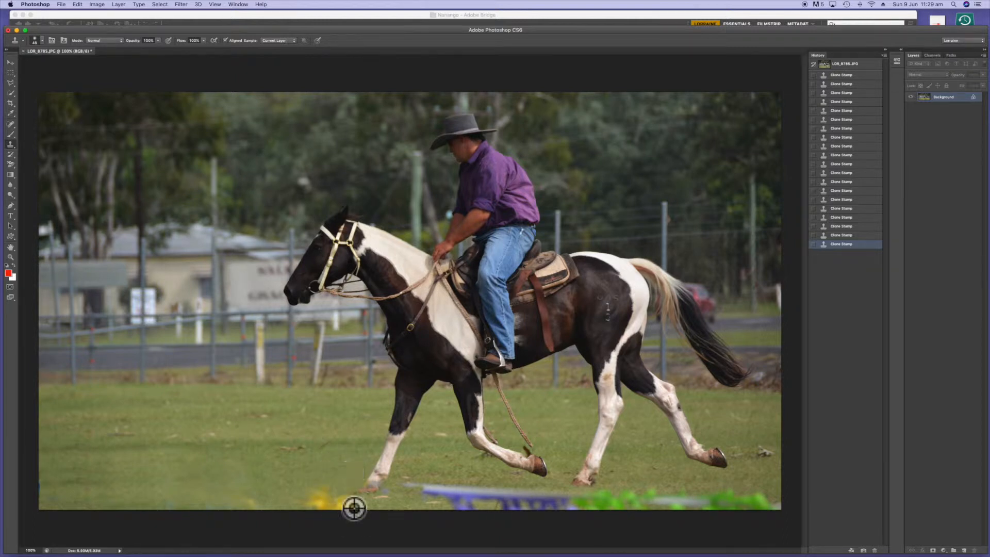
pyautogui.moveTo(344, 505); pyautogui.dragTo(380, 523)
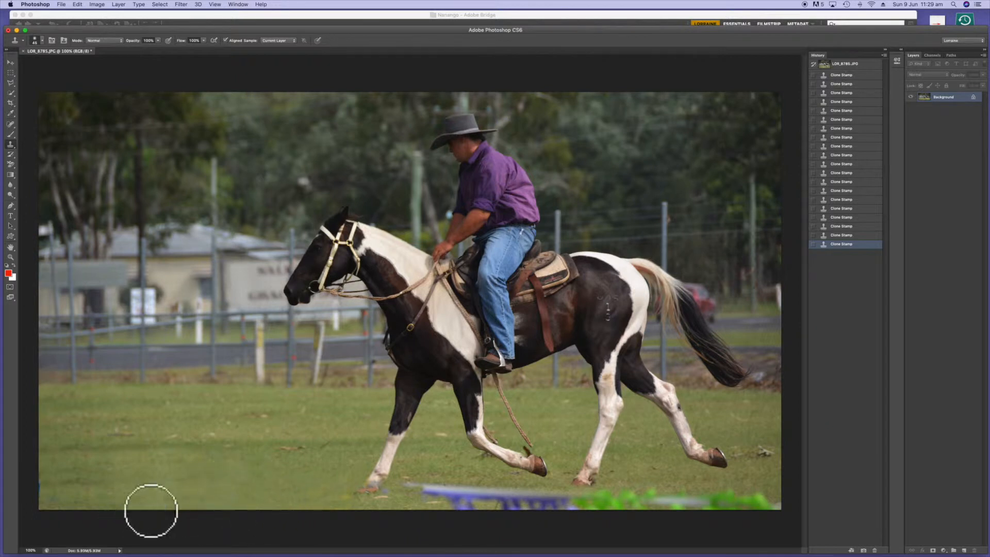
# Step: Clone grass over the left part of the blue bunting along the photo's lower edge, using fresh samples of nearby grass
pyautogui.keyDown('alt'); pyautogui.click(418, 462); pyautogui.keyUp('alt')
pyautogui.moveTo(413, 485)
pyautogui.mouseDown()
pyautogui.moveTo(504, 498)
pyautogui.moveTo(451, 477)
pyautogui.moveTo(466, 504)
pyautogui.mouseUp()
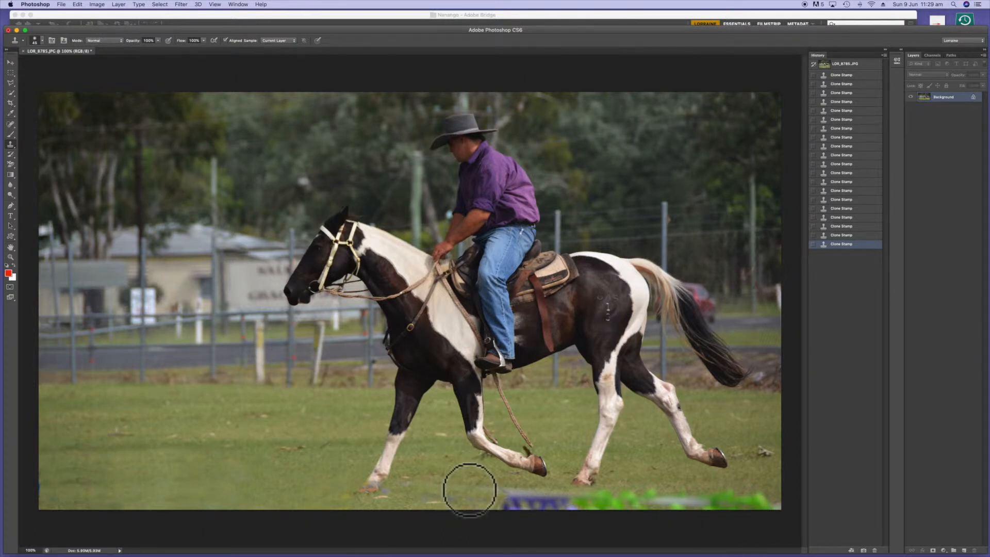
pyautogui.keyDown('alt'); pyautogui.click(446, 468); pyautogui.keyUp('alt')
pyautogui.moveTo(464, 499); pyautogui.dragTo(427, 505)
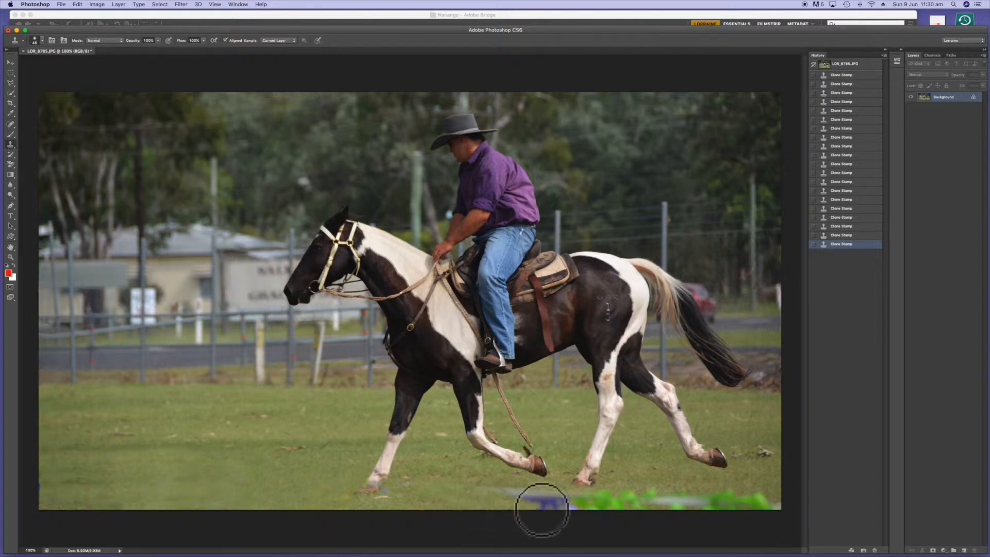
# Step: Cover the remaining blue and green bunting along the lower edge and the debris behind the hind hoof with cloned grass
pyautogui.keyDown('alt'); pyautogui.click(453, 499); pyautogui.keyUp('alt')
pyautogui.moveTo(503, 499); pyautogui.dragTo(541, 497)
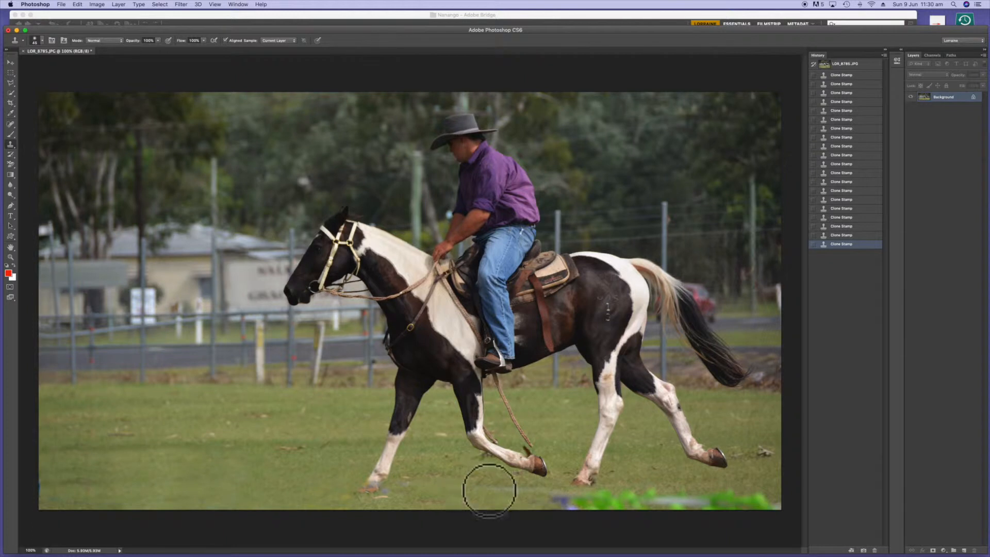
pyautogui.moveTo(530, 505); pyautogui.dragTo(579, 508)
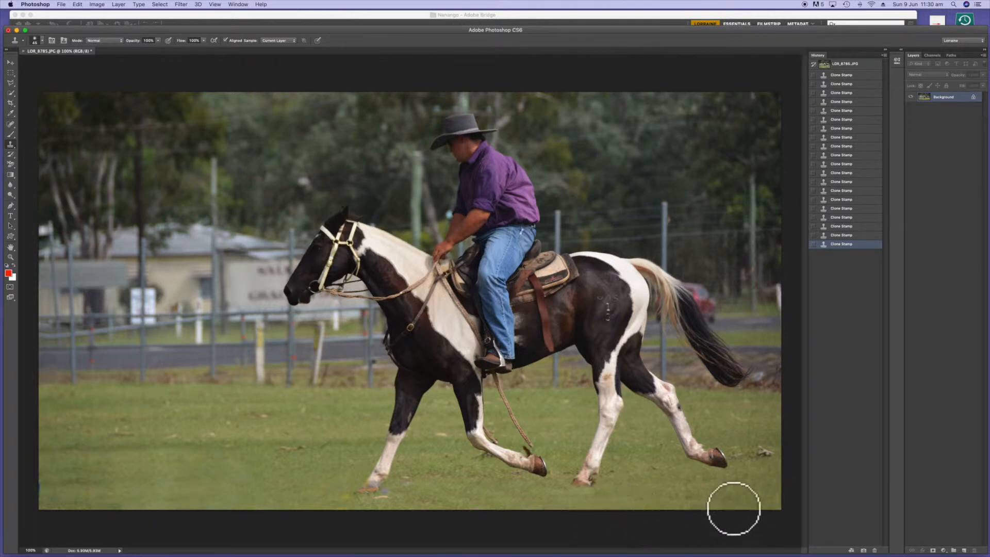
pyautogui.click(767, 452)
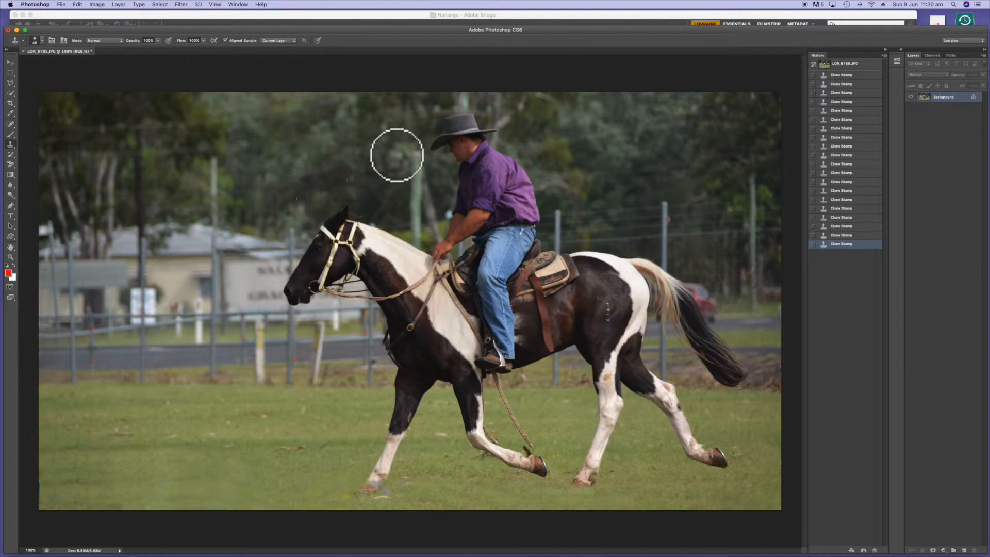
# Step: Reduce the clone brush and cover the green post in front of the rider with sampled background trees
pyautogui.press('[')
pyautogui.press('[')
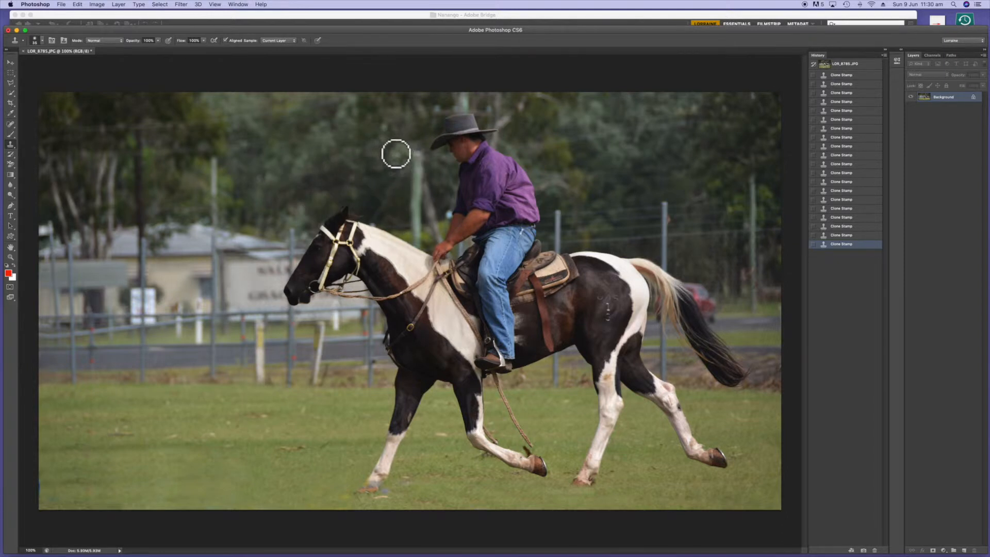
pyautogui.press(']')
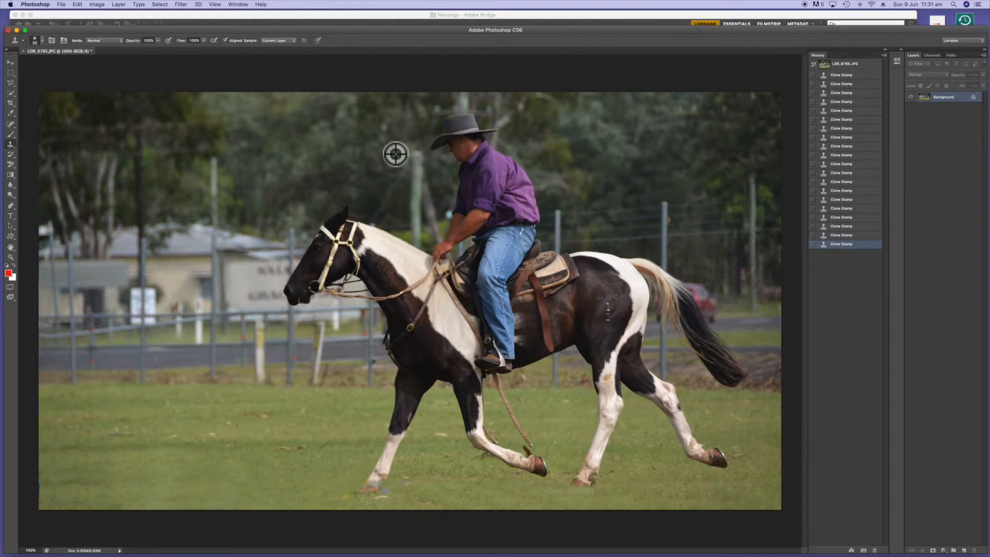
pyautogui.keyDown('alt'); pyautogui.click(396, 154); pyautogui.keyUp('alt')
pyautogui.click(421, 154)
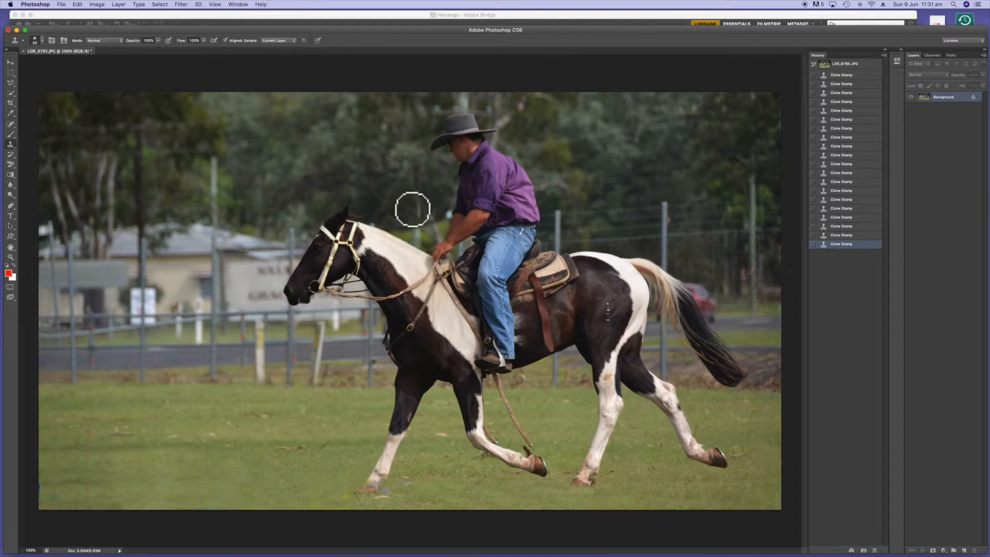
# Step: Enlarge the clone brush and remove the tall pole in front of the building, sampling the adjacent roof and wall
pyautogui.press(']')
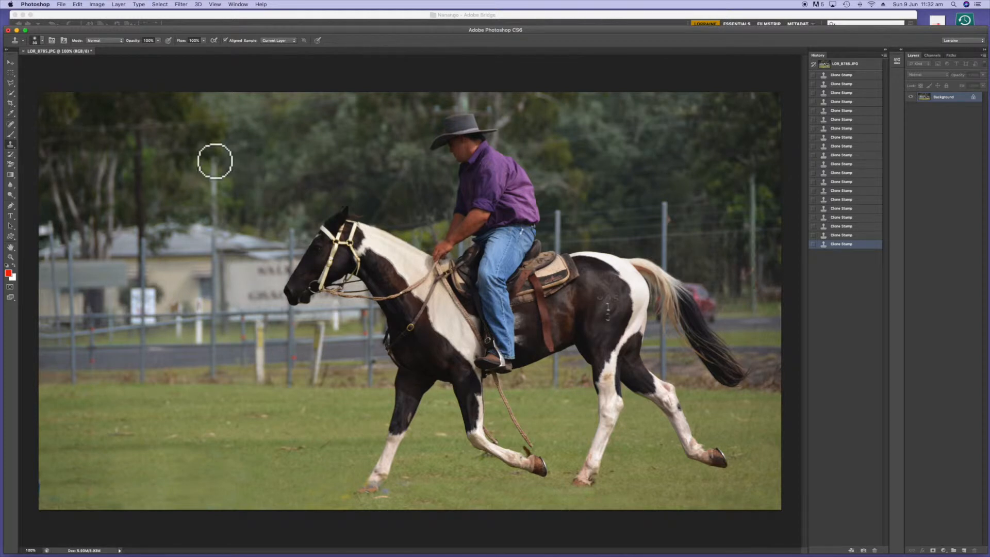
pyautogui.moveTo(215, 159); pyautogui.dragTo(220, 216)
pyautogui.keyDown('alt'); pyautogui.click(200, 230); pyautogui.keyUp('alt')
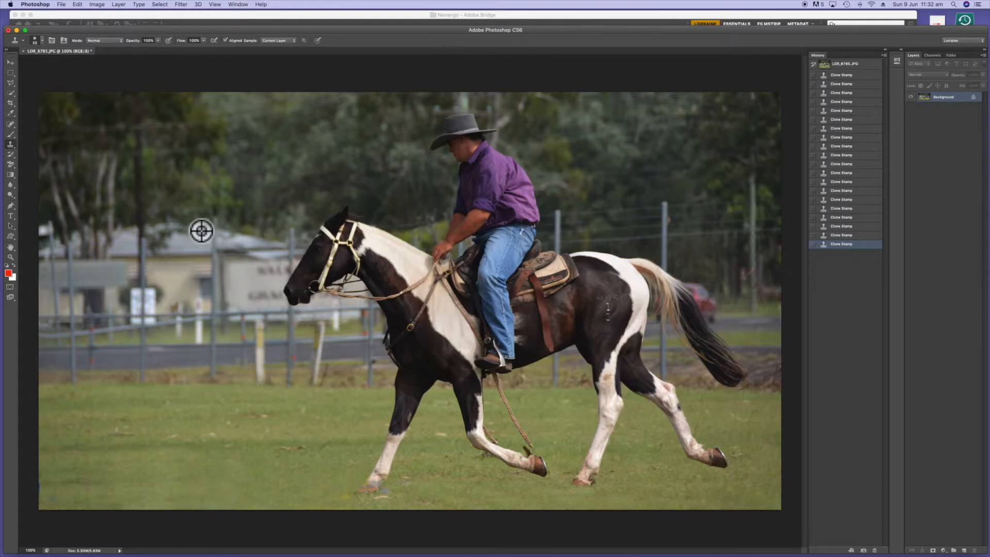
pyautogui.keyDown('alt'); pyautogui.click(227, 251); pyautogui.keyUp('alt')
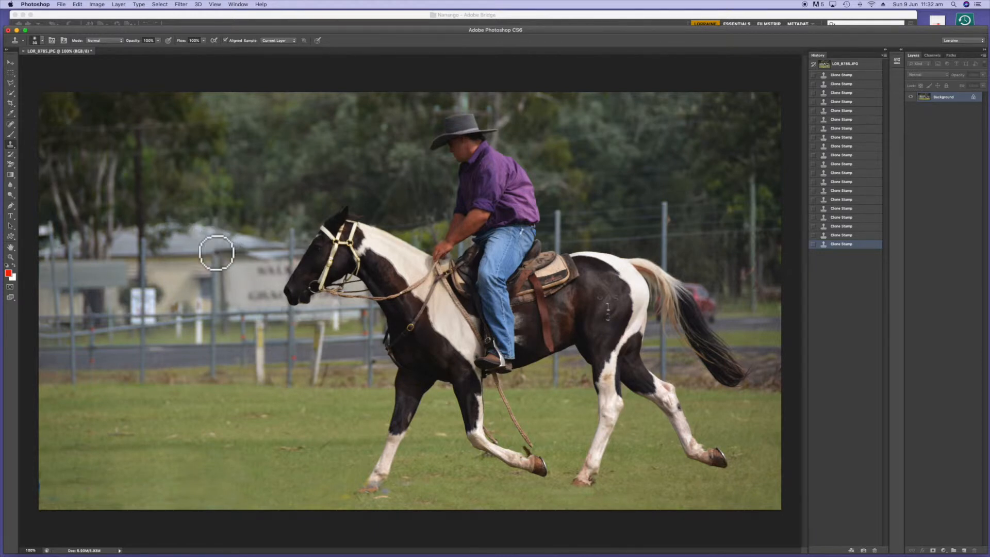
pyautogui.keyDown('alt'); pyautogui.click(201, 255); pyautogui.keyUp('alt')
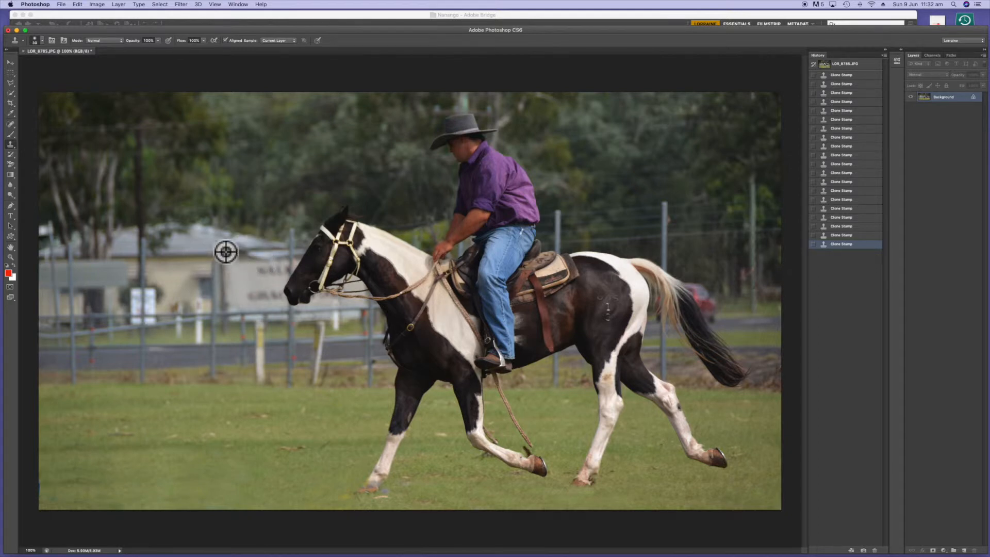
pyautogui.keyDown('alt'); pyautogui.click(261, 253); pyautogui.keyUp('alt')
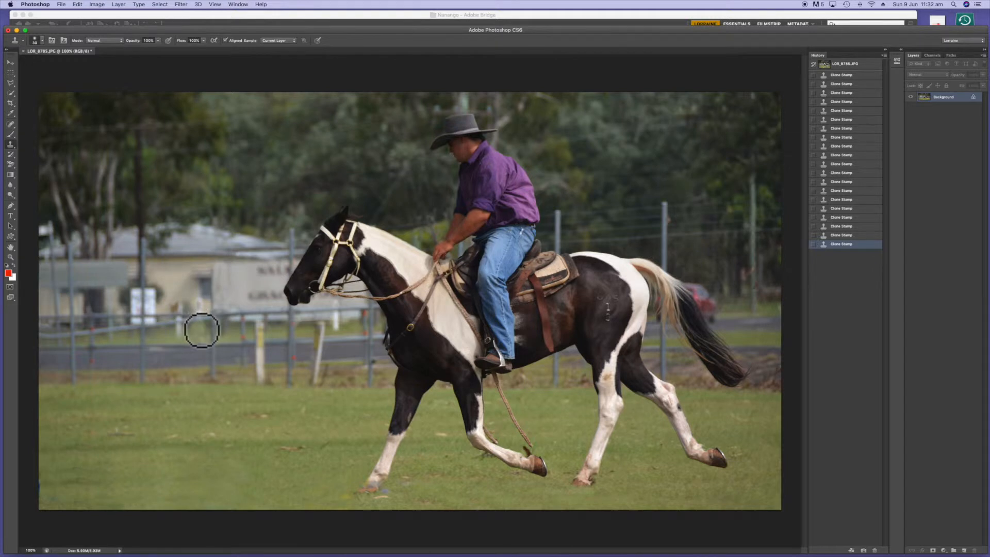
# Step: Clone out the short white post behind the fence beneath the horse's head with nearby rail and grass samples
pyautogui.keyDown('alt'); pyautogui.click(326, 316); pyautogui.keyUp('alt')
pyautogui.click(334, 317)
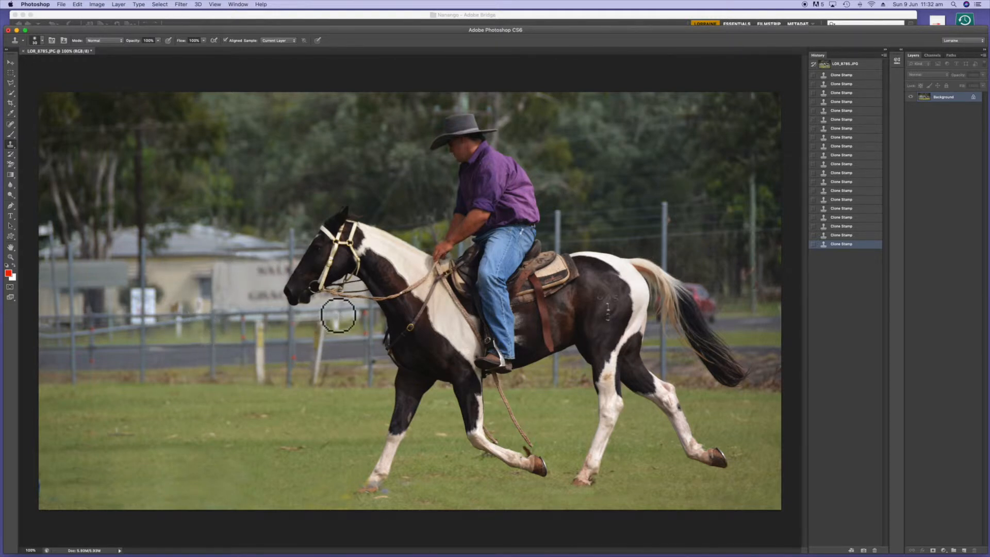
pyautogui.keyDown('alt'); pyautogui.click(348, 325); pyautogui.keyUp('alt')
pyautogui.click(339, 325)
pyautogui.click(334, 324)
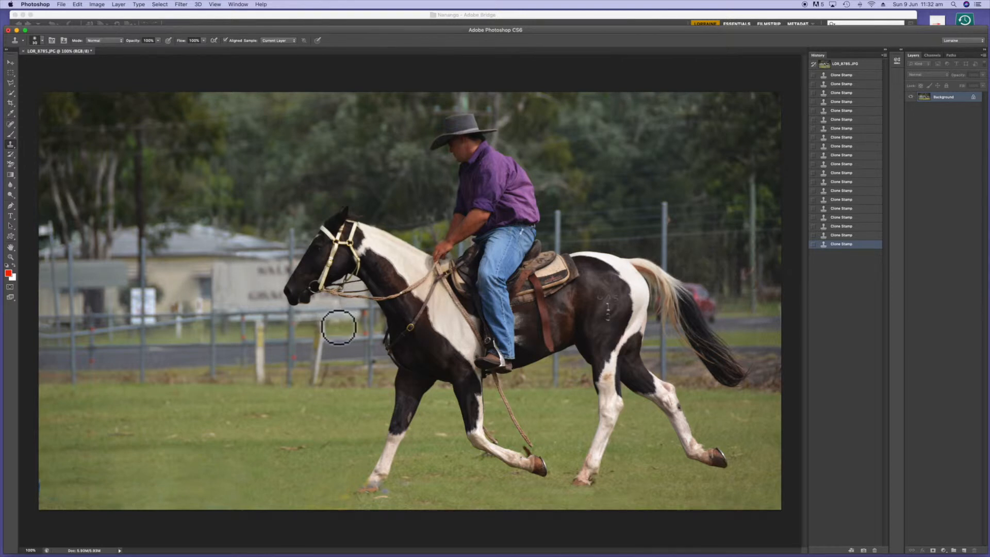
# Step: Remove the small white post behind the fence below the building and patch the fence rail above it
pyautogui.keyDown('alt'); pyautogui.click(186, 325); pyautogui.keyUp('alt')
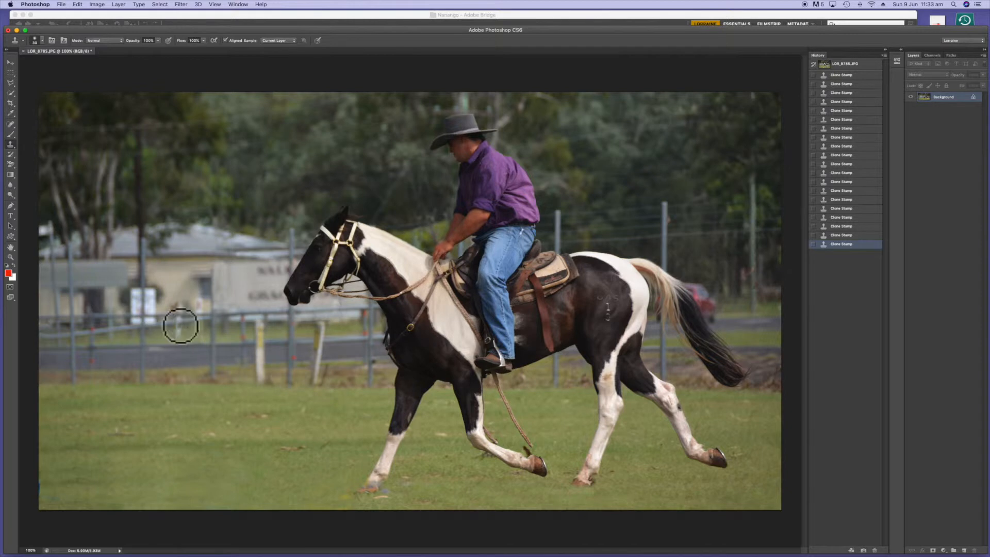
pyautogui.click(179, 328)
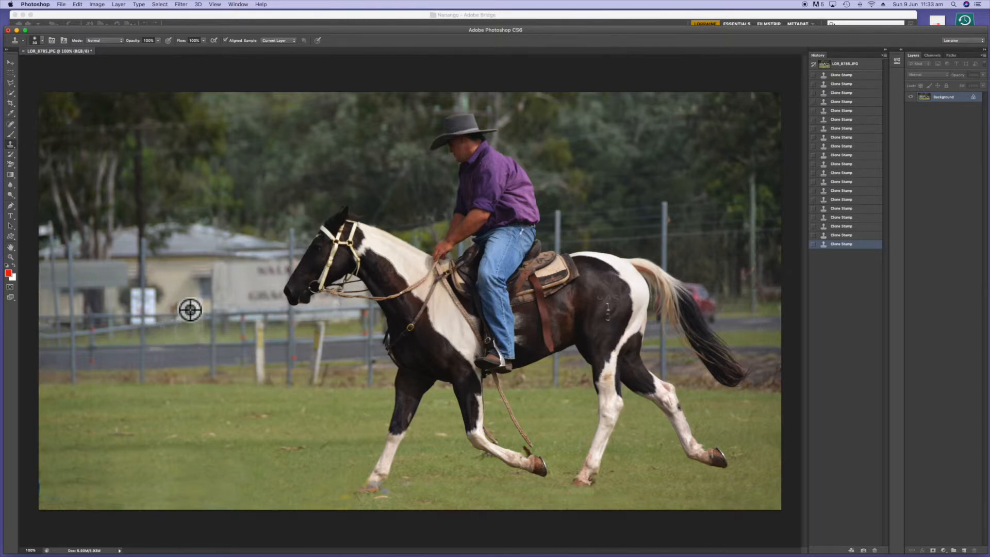
pyautogui.keyDown('alt'); pyautogui.click(187, 308); pyautogui.keyUp('alt')
pyautogui.click(185, 309)
pyautogui.keyDown('alt'); pyautogui.click(175, 320); pyautogui.keyUp('alt')
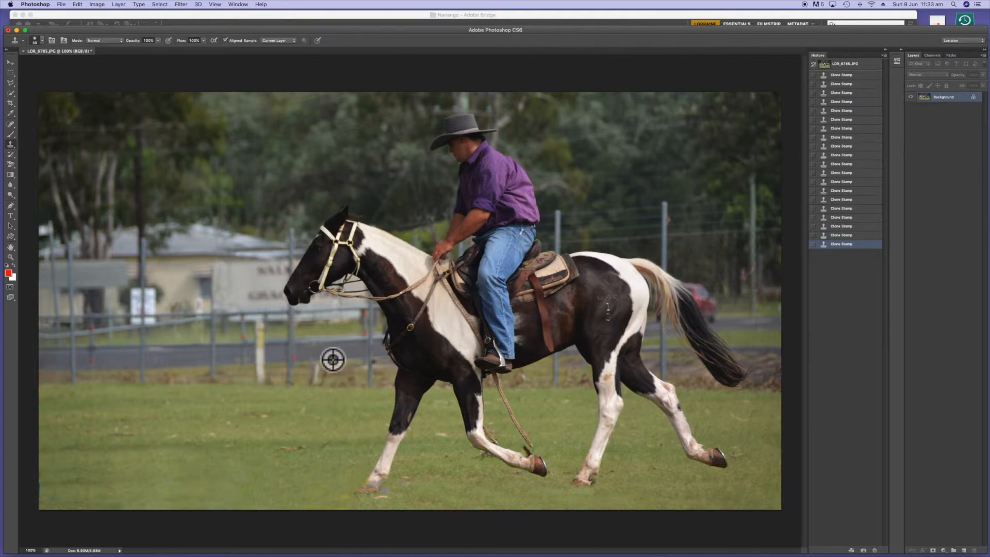
# Step: Clone the dry grass verge over the remaining base of the leaning white post ahead of the horse
pyautogui.keyDown('alt'); pyautogui.click(334, 359); pyautogui.keyUp('alt')
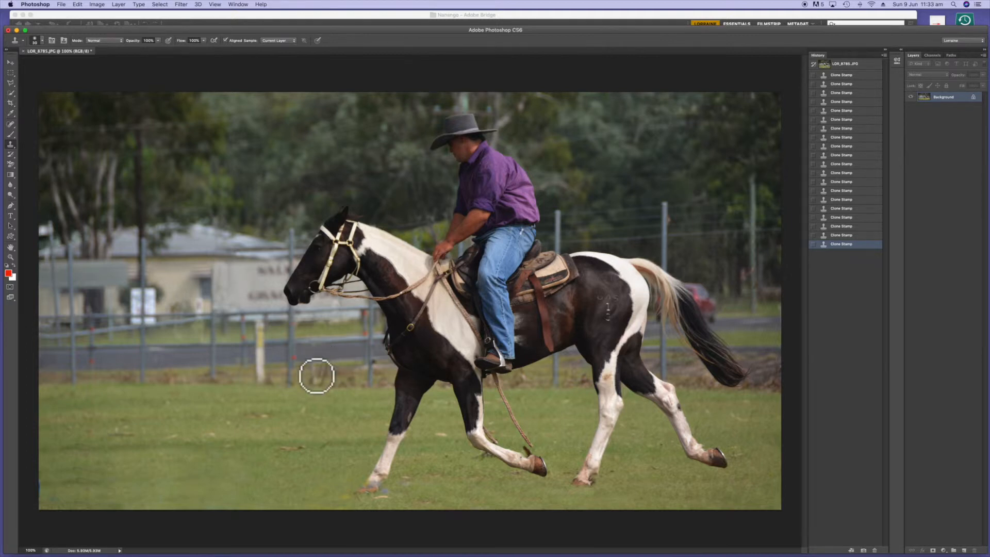
pyautogui.keyDown('alt'); pyautogui.click(334, 370); pyautogui.keyUp('alt')
pyautogui.moveTo(314, 371); pyautogui.dragTo(313, 382)
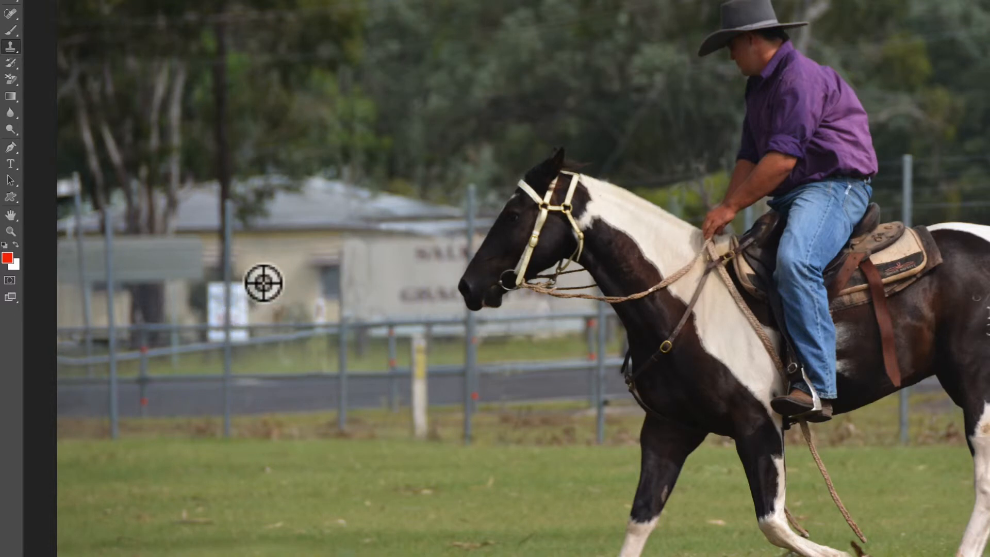
# Step: Clone the cream building wall over the right part of the white sign behind the fence
pyautogui.keyDown('alt'); pyautogui.click(279, 274); pyautogui.keyUp('alt')
pyautogui.click(236, 283)
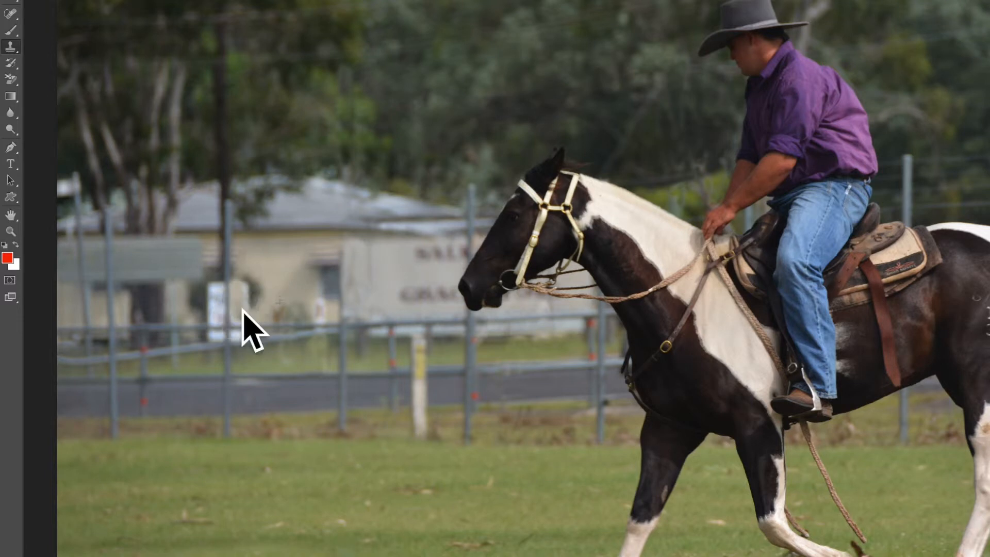
pyautogui.keyDown('alt'); pyautogui.click(285, 270); pyautogui.keyUp('alt')
pyautogui.moveTo(252, 274); pyautogui.dragTo(255, 298)
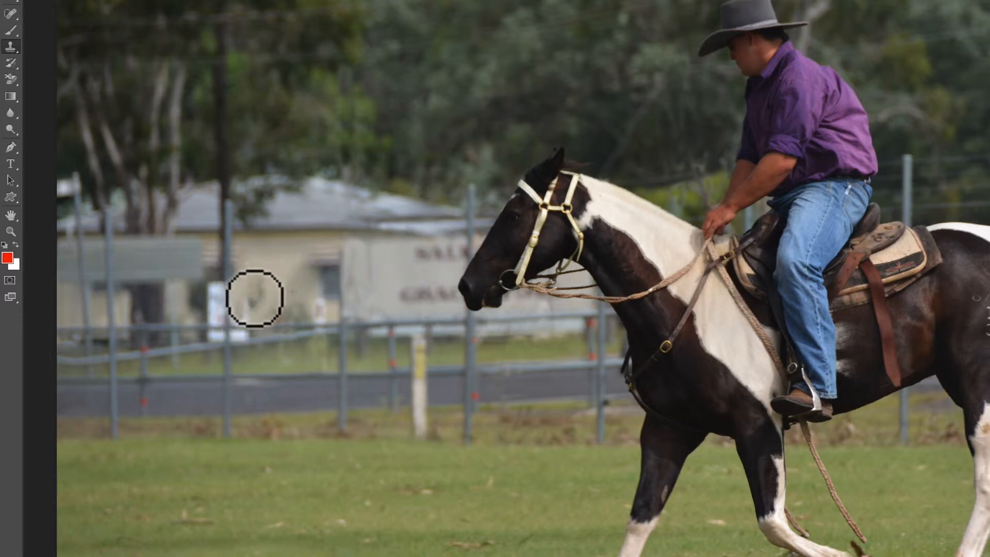
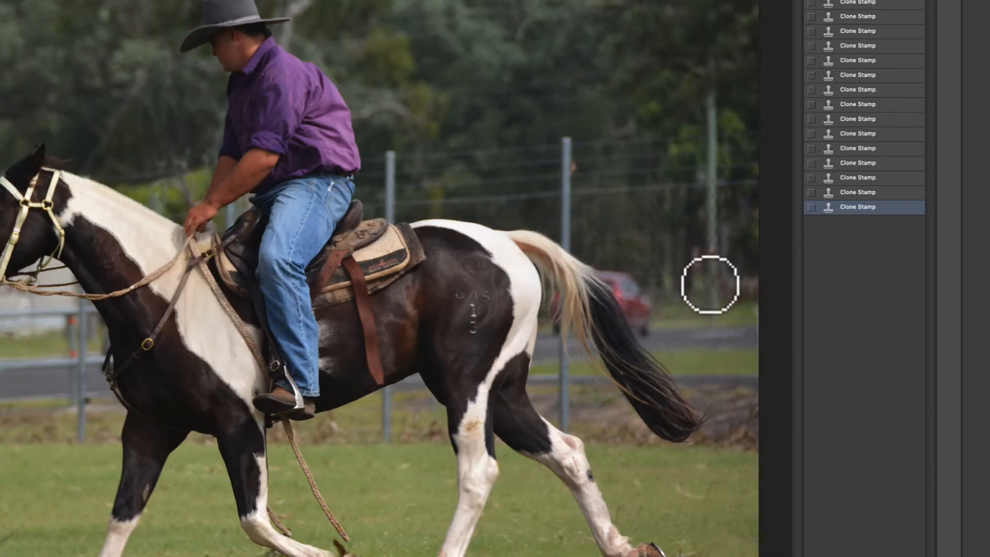
# Step: Clone background trees over the upper part of the red car behind the horse's tail and resample beside it
pyautogui.keyDown('alt'); pyautogui.click(594, 257); pyautogui.keyUp('alt')
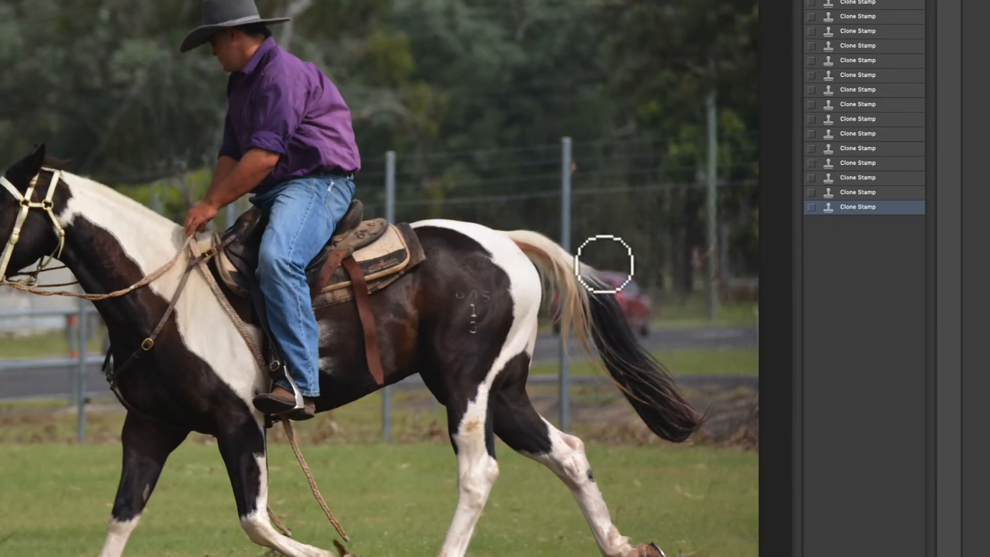
pyautogui.moveTo(607, 267); pyautogui.dragTo(623, 285)
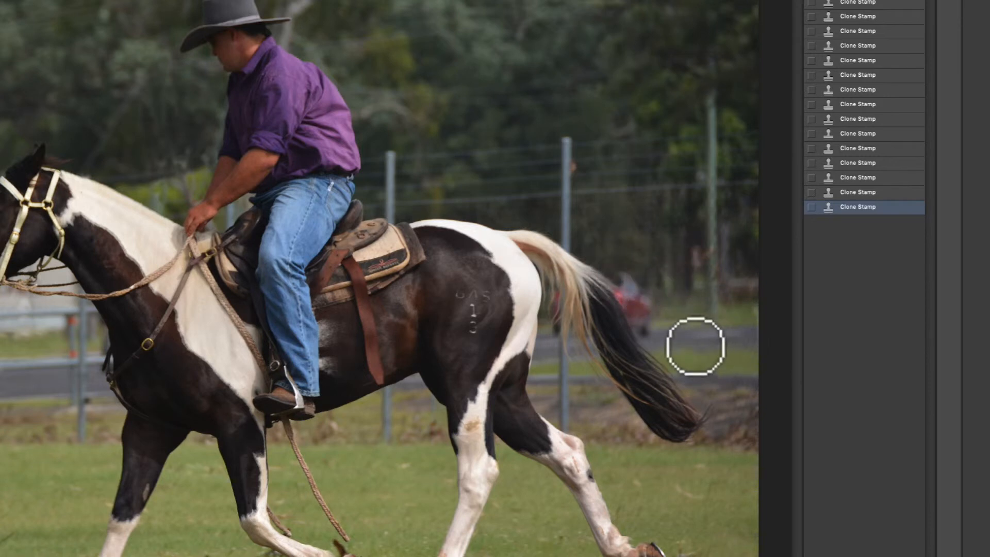
pyautogui.keyDown('alt'); pyautogui.click(654, 295); pyautogui.keyUp('alt')
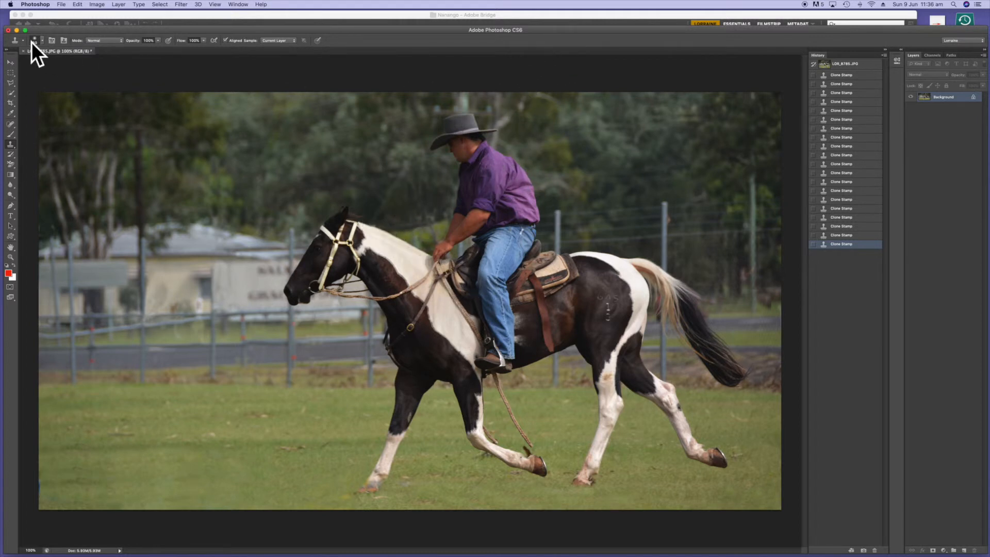
# Step: Apply a Shadows/Highlights adjustment with shadows amount 7%, highlights amount 18% and midtone contrast -5
pyautogui.click(9, 62)
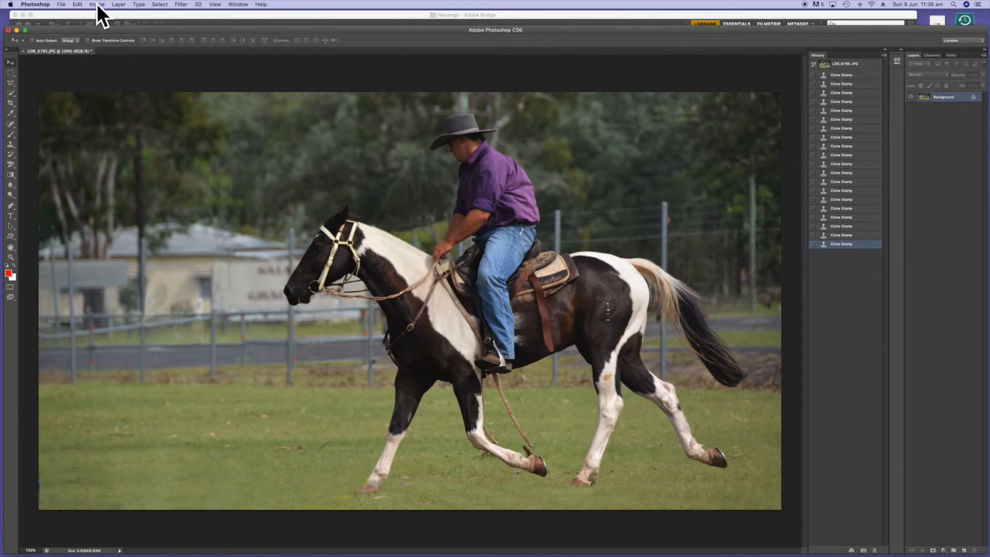
pyautogui.click(97, 4)
pyautogui.moveTo(101, 28)
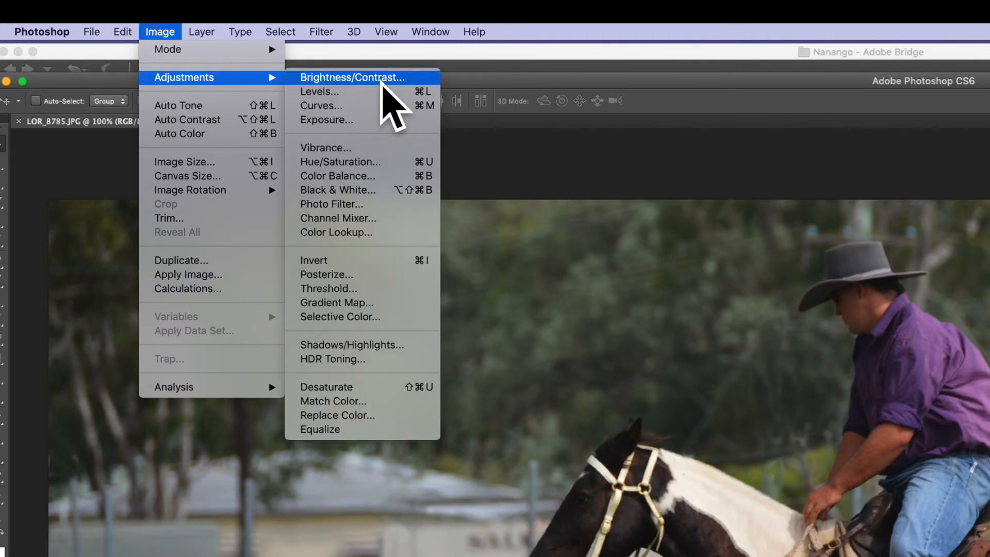
pyautogui.click(361, 345)
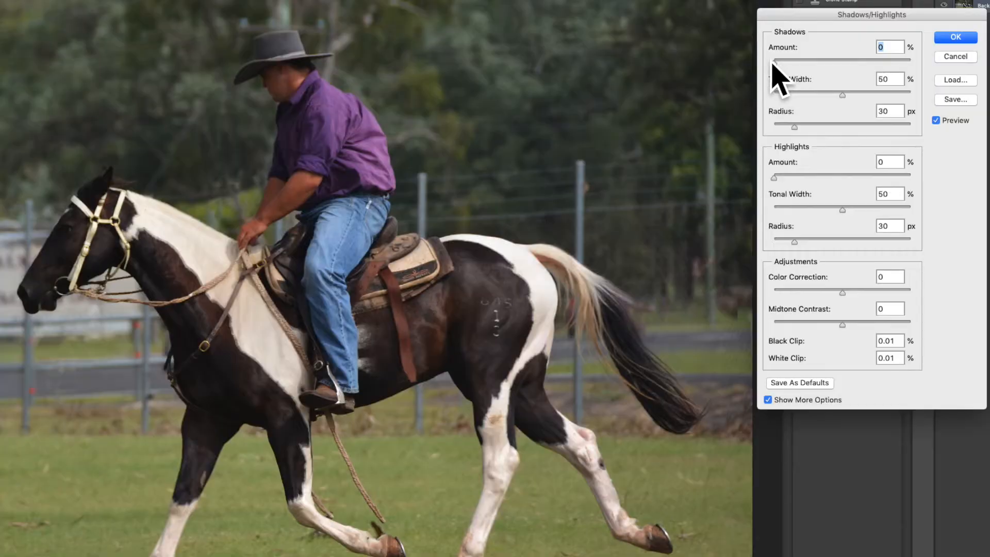
pyautogui.moveTo(773, 60); pyautogui.dragTo(784, 64)
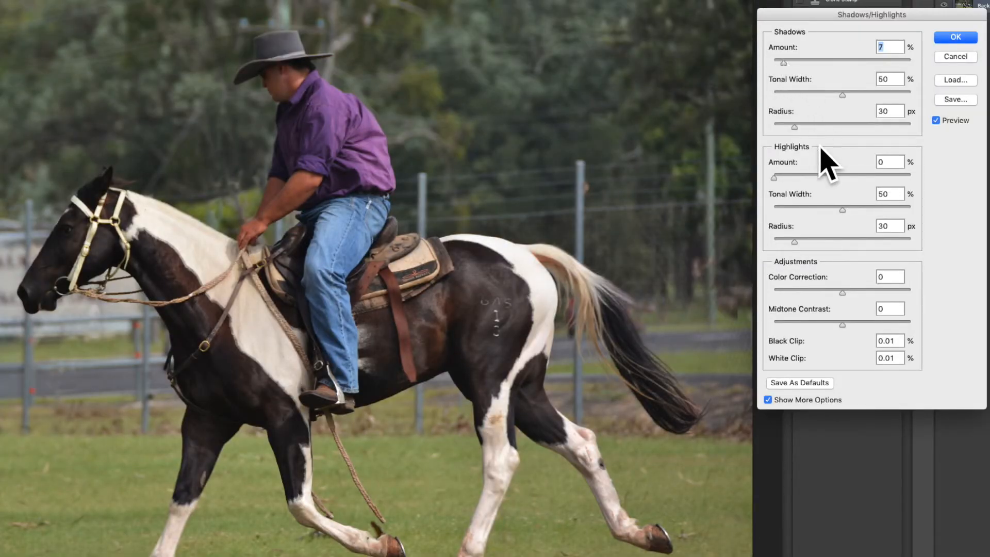
pyautogui.moveTo(776, 179); pyautogui.dragTo(800, 181)
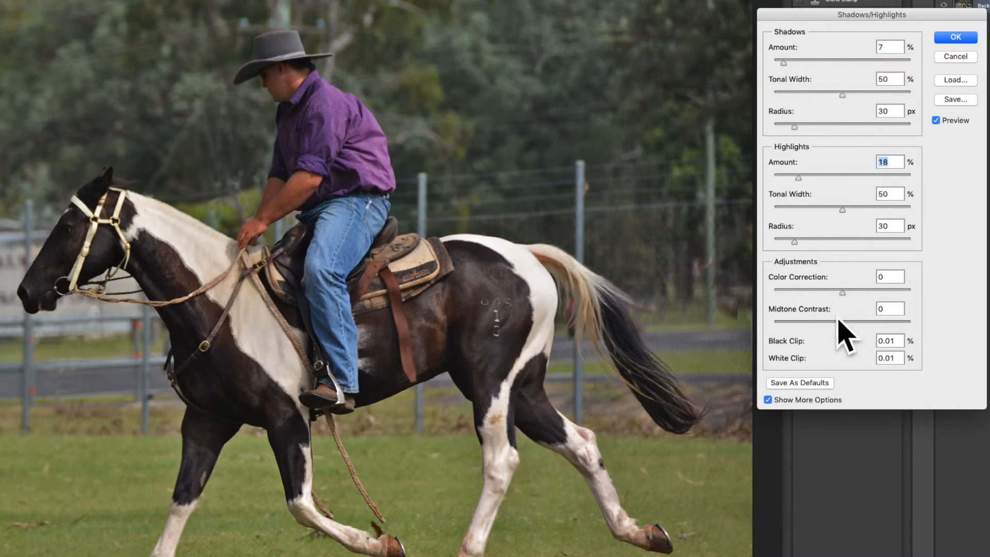
pyautogui.moveTo(842, 323)
pyautogui.mouseDown()
pyautogui.moveTo(853, 323)
pyautogui.moveTo(838, 328)
pyautogui.mouseUp()
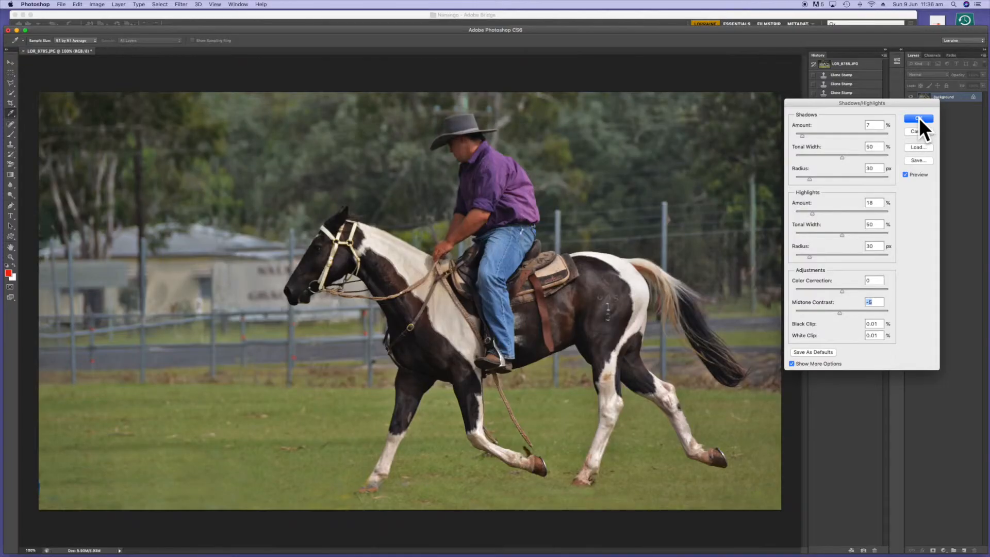
pyautogui.click(955, 37)
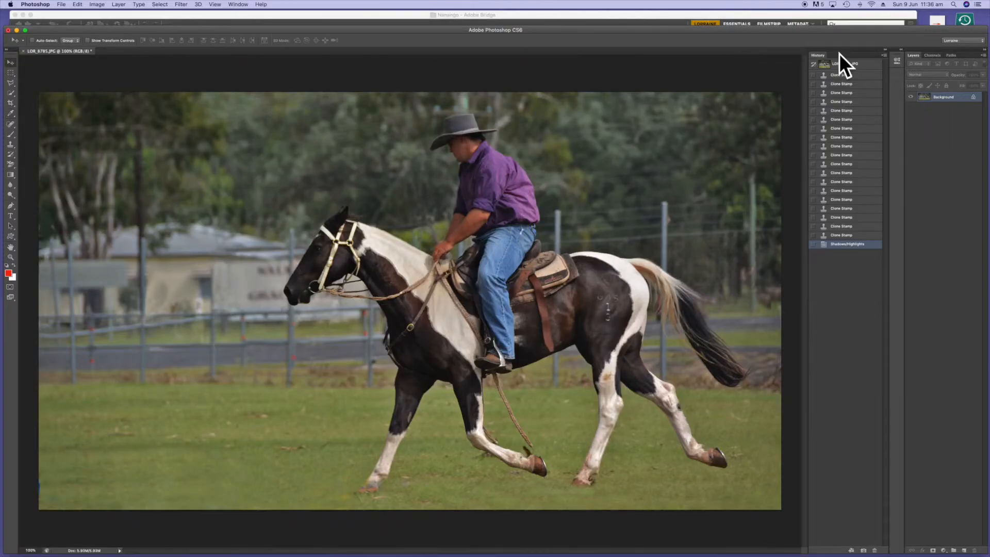
# Step: Apply a Hue/Saturation adjustment to the photo with hue +7, saturation +3 and lightness +2
pyautogui.click(96, 4)
pyautogui.moveTo(103, 26)
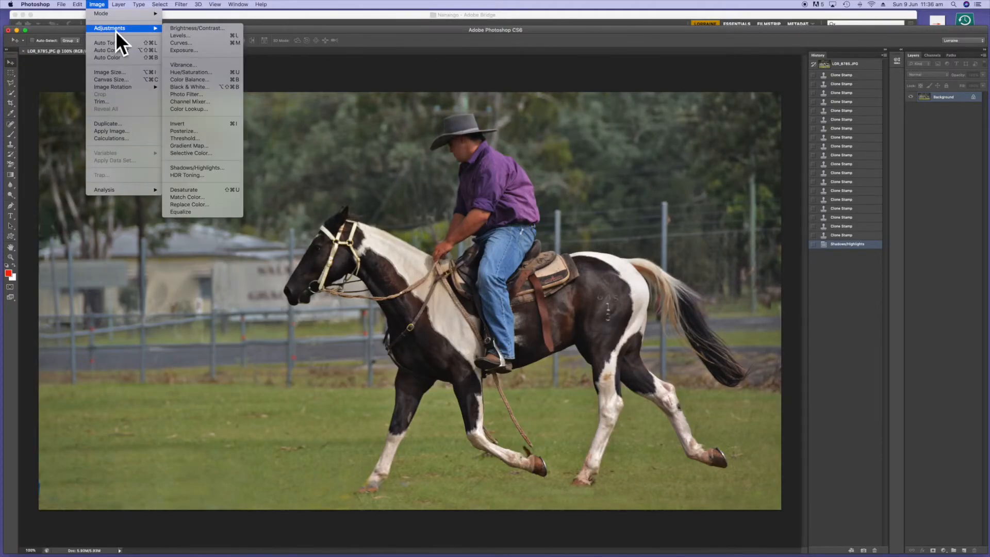
pyautogui.click(217, 72)
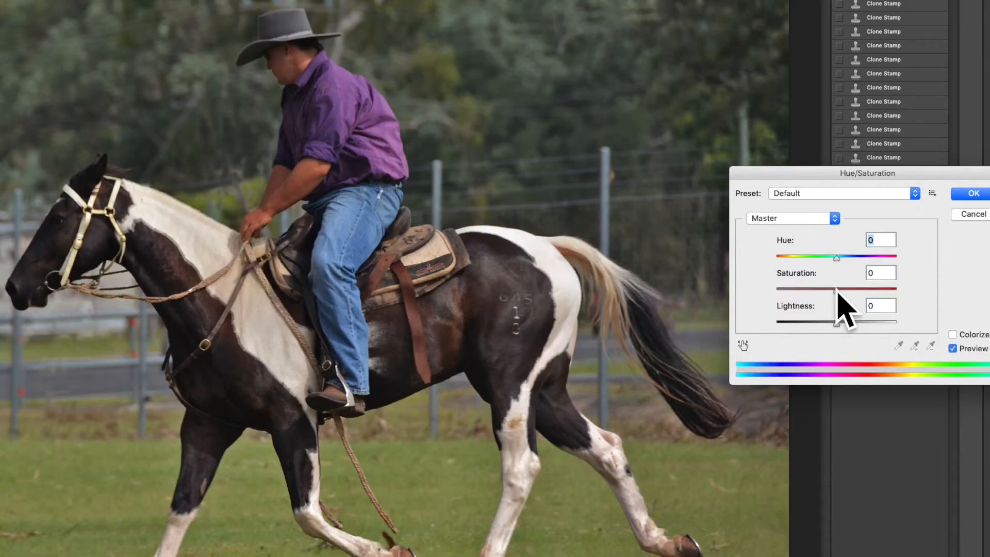
pyautogui.moveTo(837, 292)
pyautogui.mouseDown()
pyautogui.moveTo(852, 292)
pyautogui.moveTo(838, 293)
pyautogui.mouseUp()
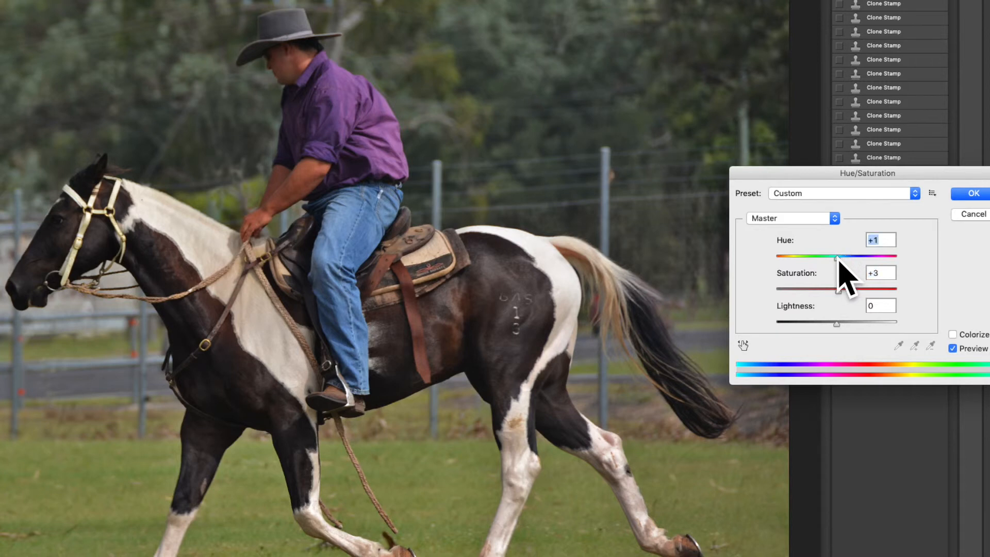
pyautogui.moveTo(837, 259); pyautogui.dragTo(841, 259)
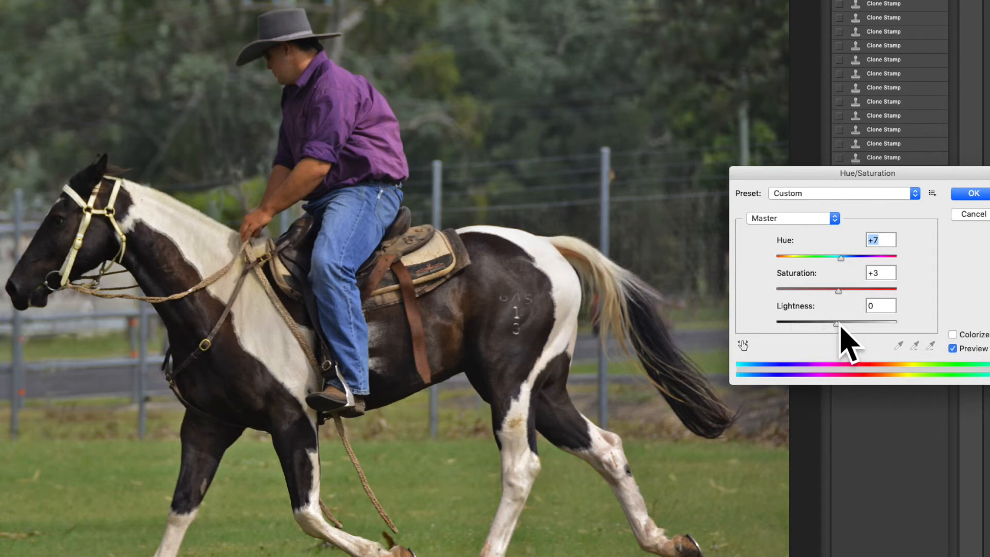
pyautogui.moveTo(836, 324); pyautogui.dragTo(833, 327)
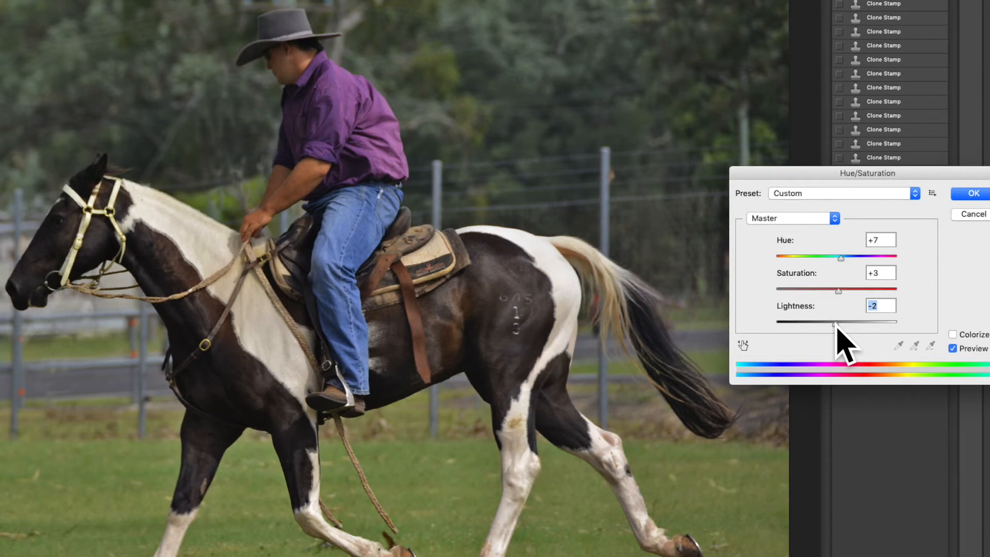
pyautogui.press('Up')
pyautogui.press('Up')
pyautogui.press('Up')
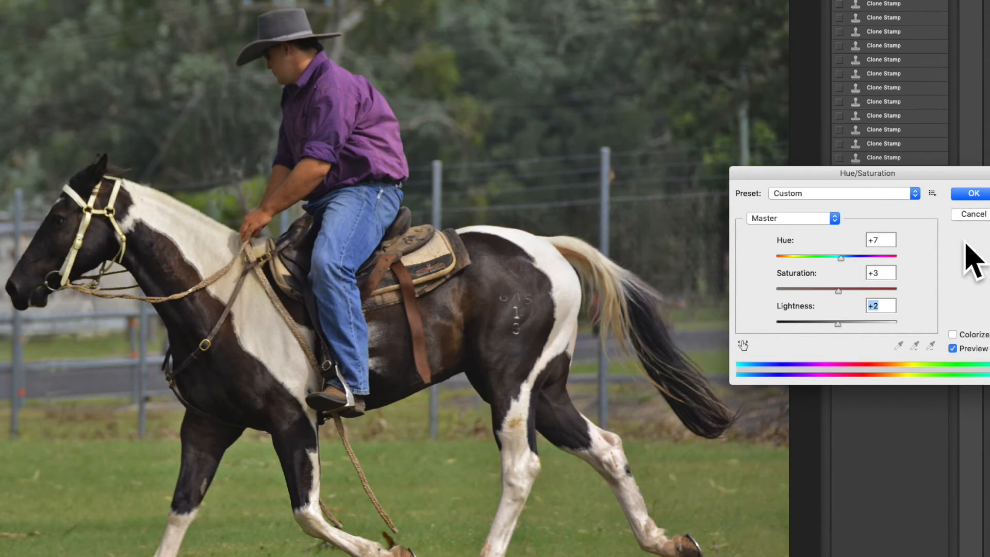
pyautogui.click(974, 195)
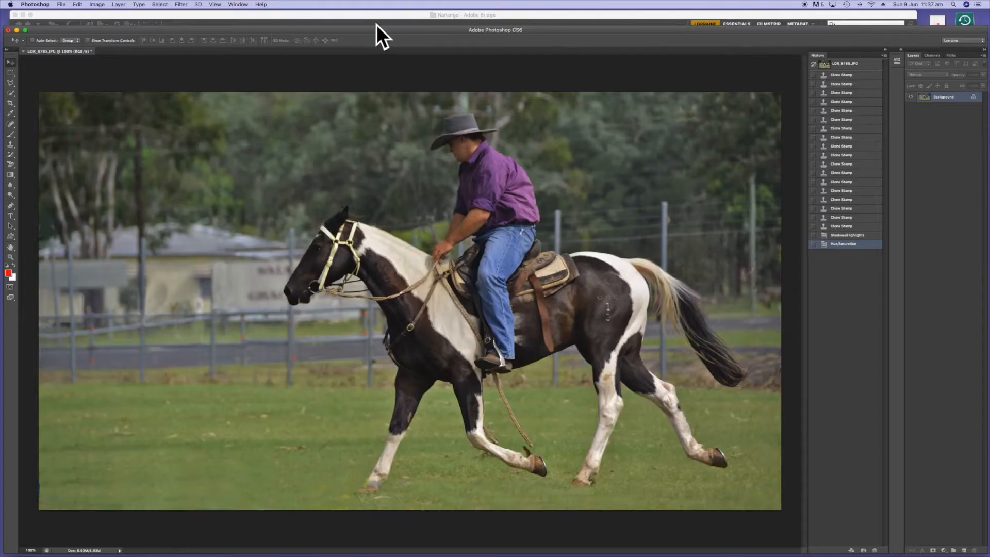
# Step: Apply a Brightness/Contrast adjustment that raises the photo's brightness slightly
pyautogui.click(97, 4)
pyautogui.moveTo(95, 26)
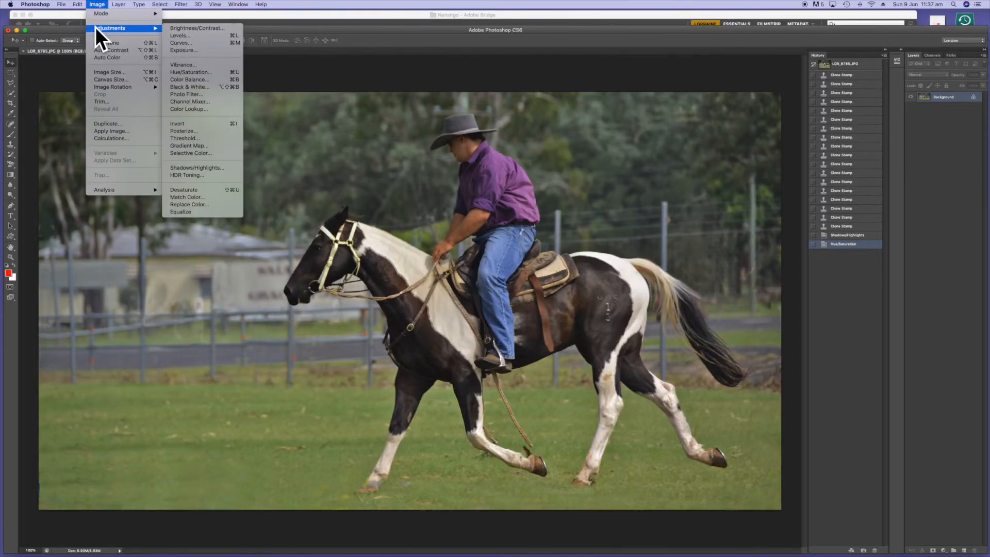
pyautogui.click(231, 27)
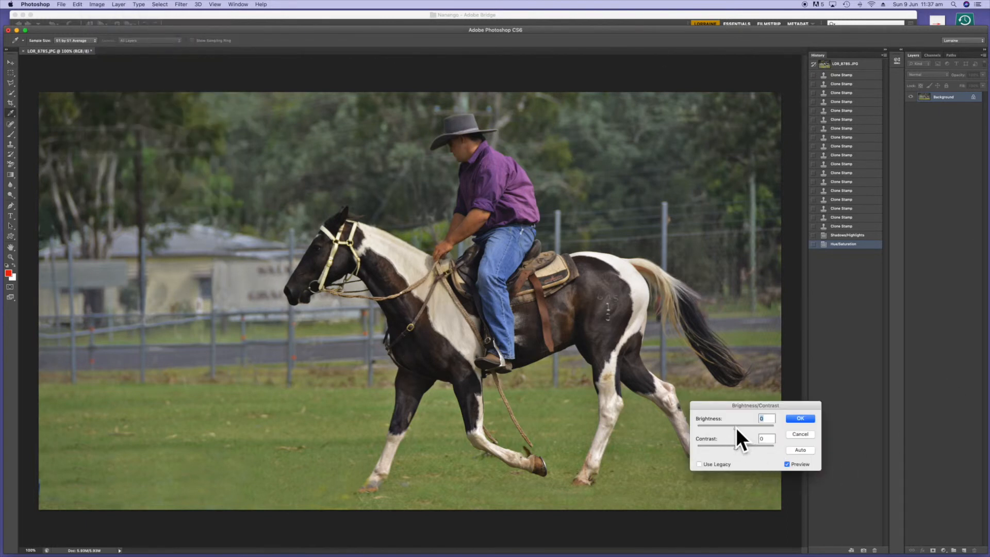
pyautogui.moveTo(736, 426); pyautogui.dragTo(738, 428)
pyautogui.click(800, 418)
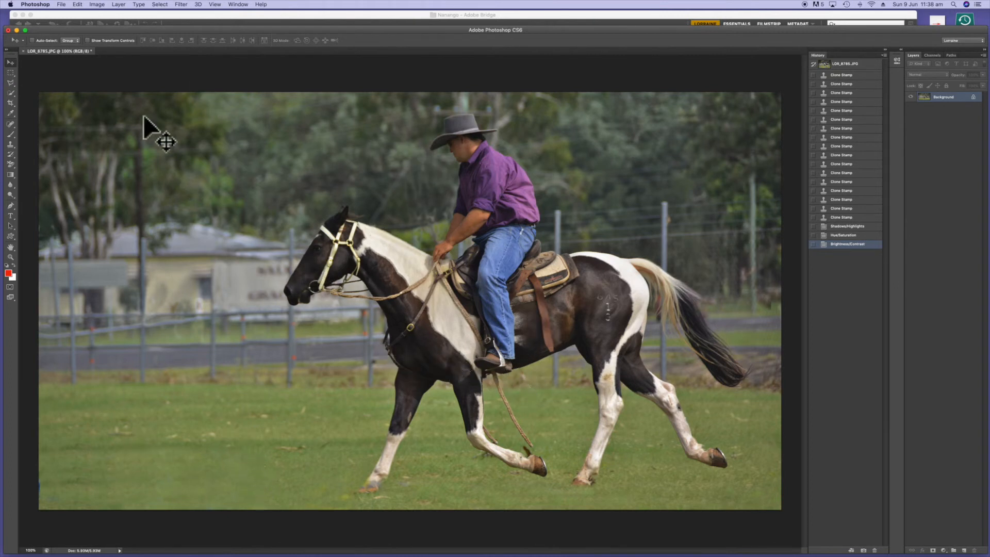
# Step: Burn the background ahead of the horse, the trees and the foreground grass with a large Burn brush on midtones at 18% exposure
pyautogui.click(8, 194)
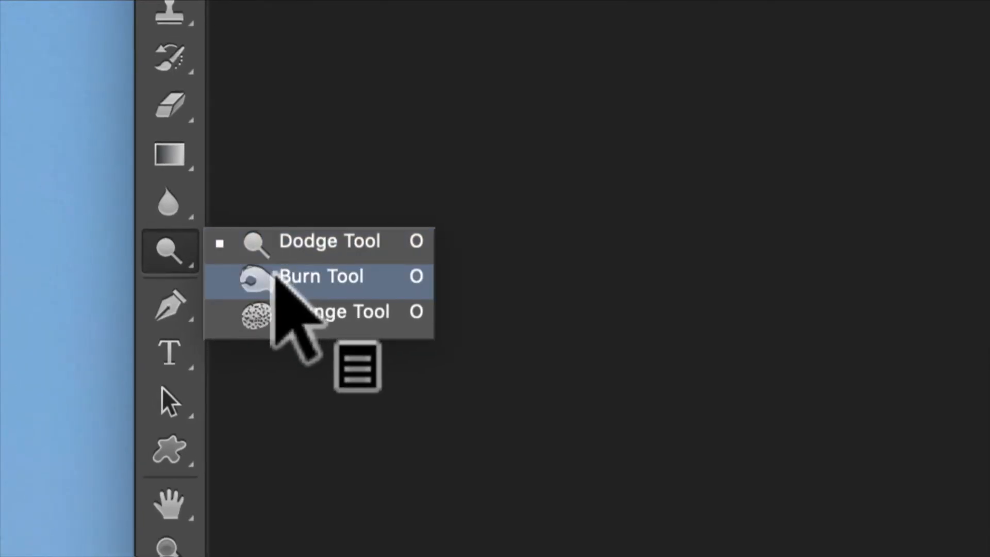
pyautogui.click(281, 278)
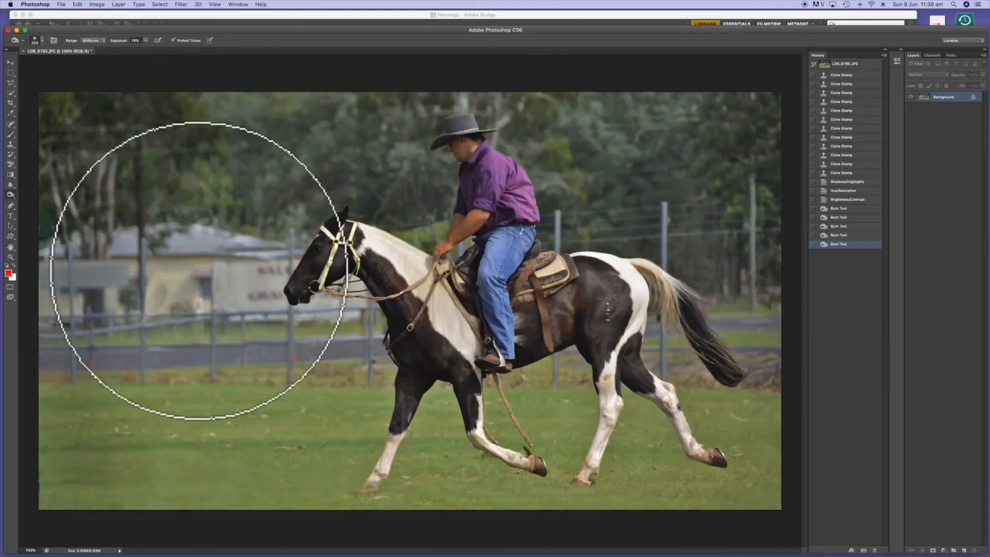
pyautogui.moveTo(199, 271)
pyautogui.mouseDown()
pyautogui.moveTo(238, 266)
pyautogui.moveTo(84, 353)
pyautogui.moveTo(84, 385)
pyautogui.mouseUp()
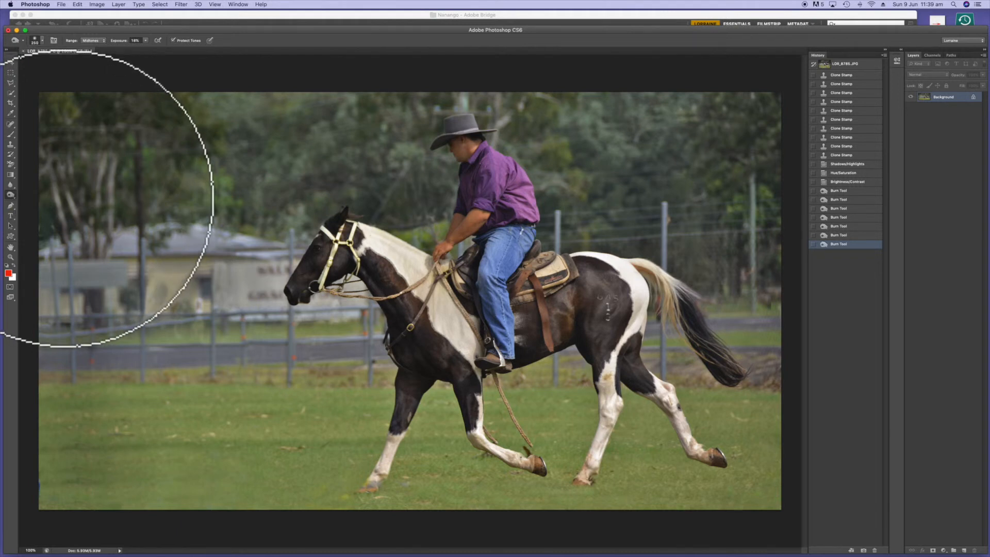
pyautogui.moveTo(65, 199)
pyautogui.mouseDown()
pyautogui.moveTo(331, 177)
pyautogui.moveTo(199, 172)
pyautogui.moveTo(137, 157)
pyautogui.moveTo(127, 170)
pyautogui.mouseUp()
pyautogui.moveTo(87, 371)
pyautogui.mouseDown()
pyautogui.moveTo(165, 473)
pyautogui.moveTo(381, 487)
pyautogui.mouseUp()
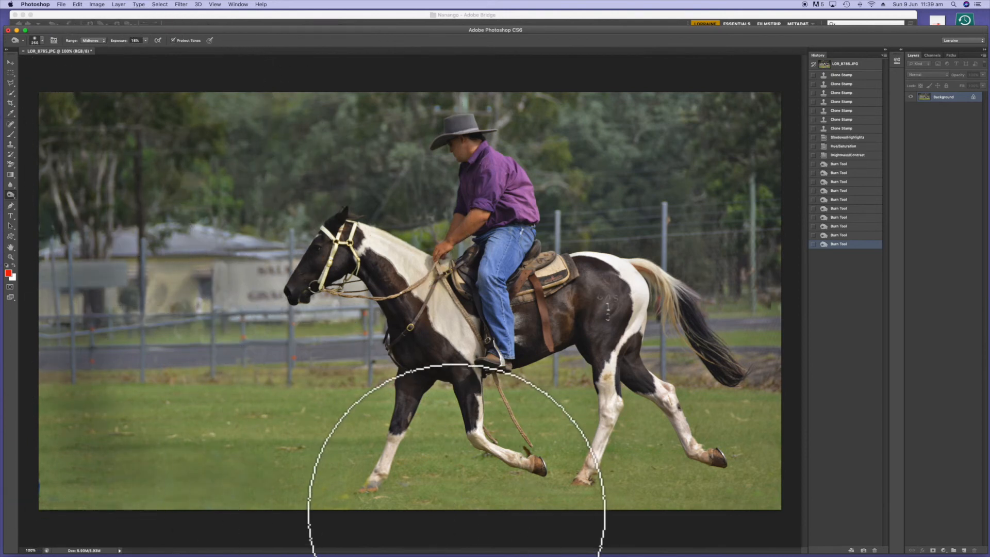
# Step: Burn the building and fence area around the horse's head and the trees behind the rider
pyautogui.moveTo(270, 390)
pyautogui.mouseDown()
pyautogui.moveTo(263, 364)
pyautogui.moveTo(119, 327)
pyautogui.moveTo(70, 281)
pyautogui.moveTo(257, 285)
pyautogui.mouseUp()
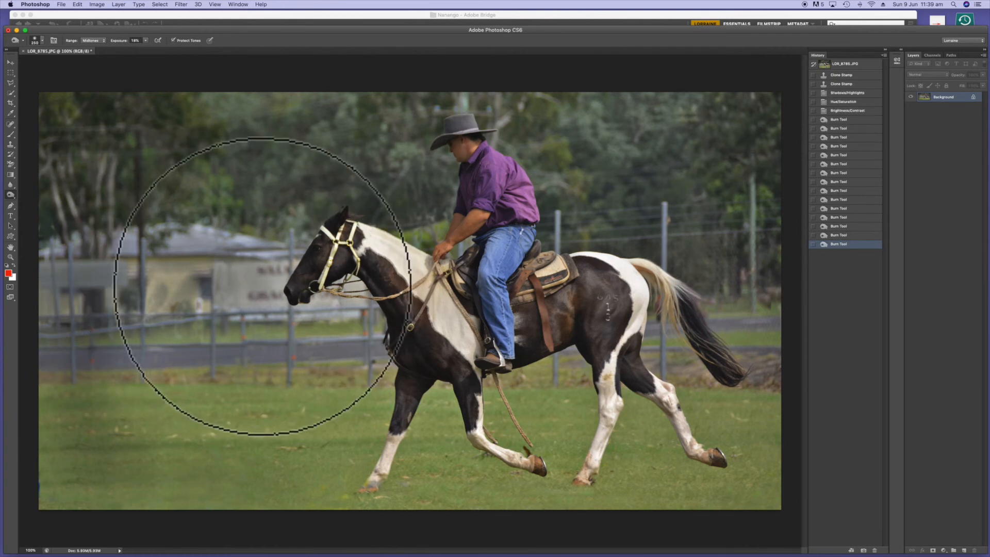
pyautogui.moveTo(184, 286); pyautogui.dragTo(188, 281)
pyautogui.moveTo(200, 255); pyautogui.dragTo(236, 224)
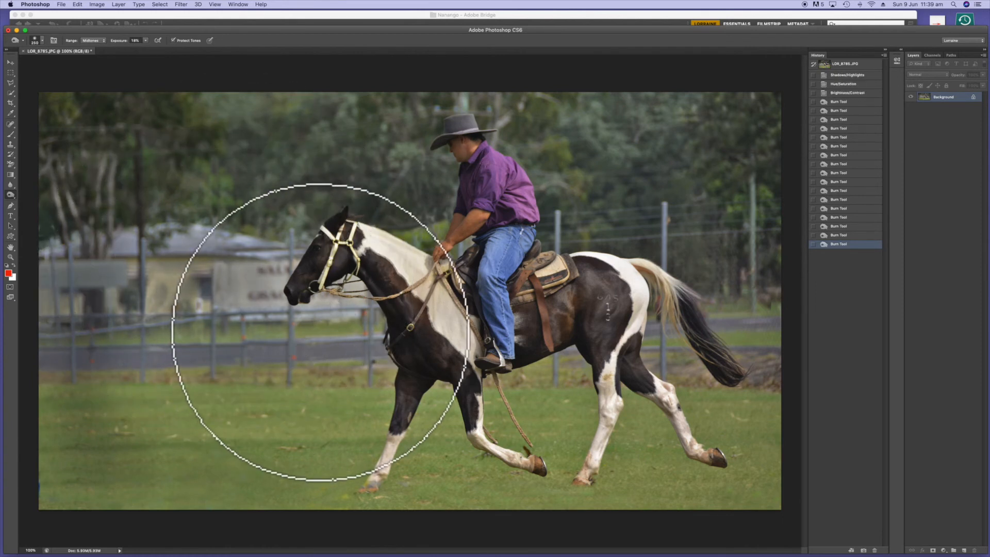
pyautogui.moveTo(323, 326)
pyautogui.mouseDown()
pyautogui.moveTo(333, 325)
pyautogui.moveTo(317, 332)
pyautogui.mouseUp()
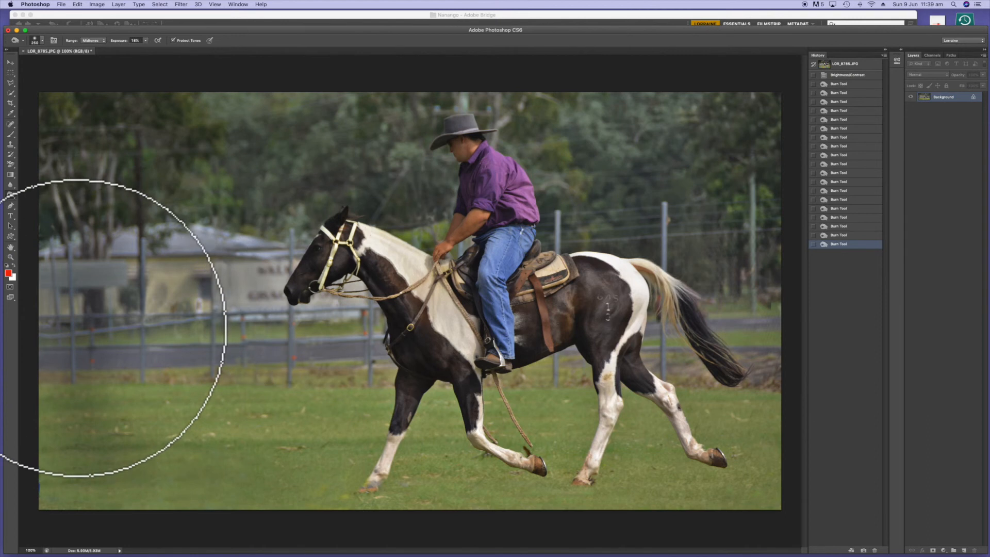
pyautogui.moveTo(560, 142); pyautogui.dragTo(685, 137)
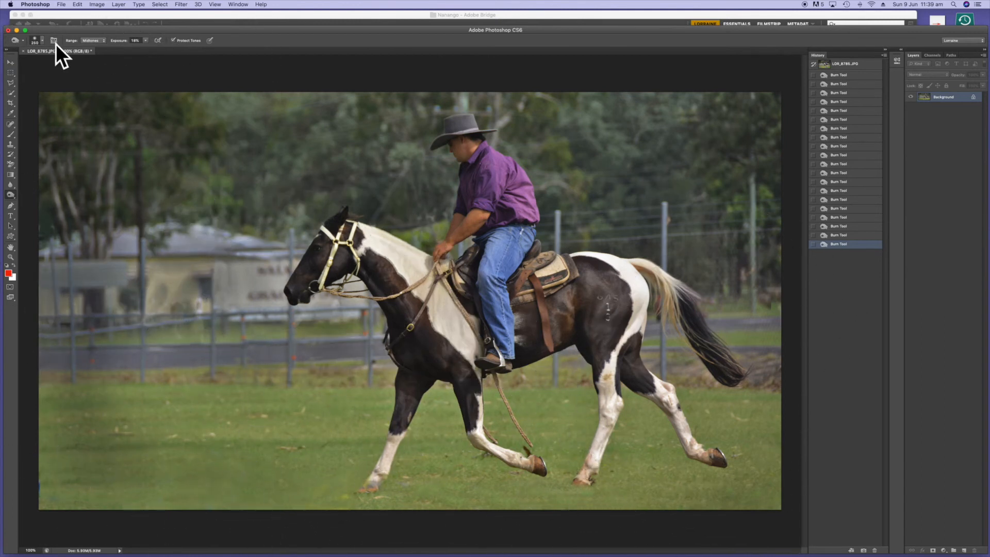
pyautogui.click(11, 63)
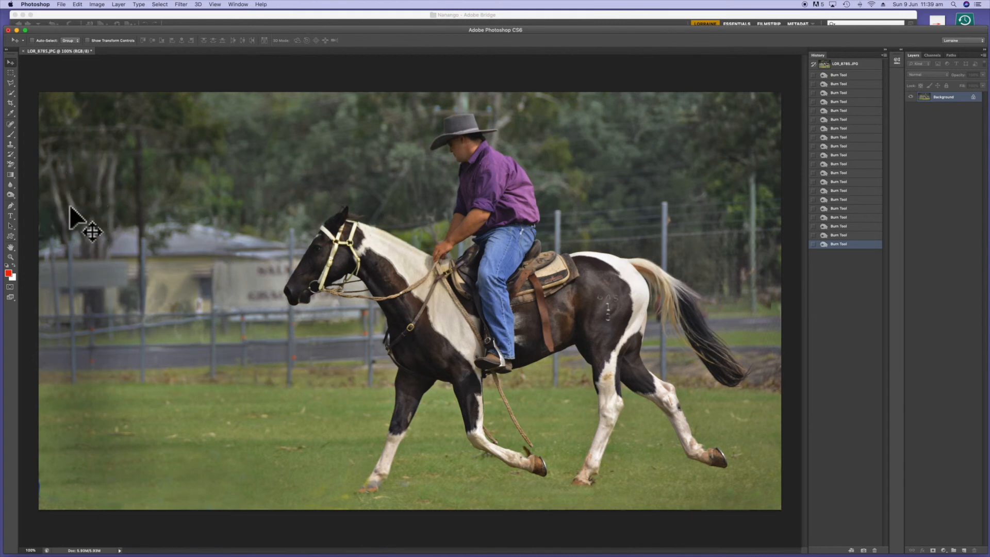
# Step: Dodge the shadows at 24% exposure on the horse's dark head, chest and upper front legs
pyautogui.click(9, 194)
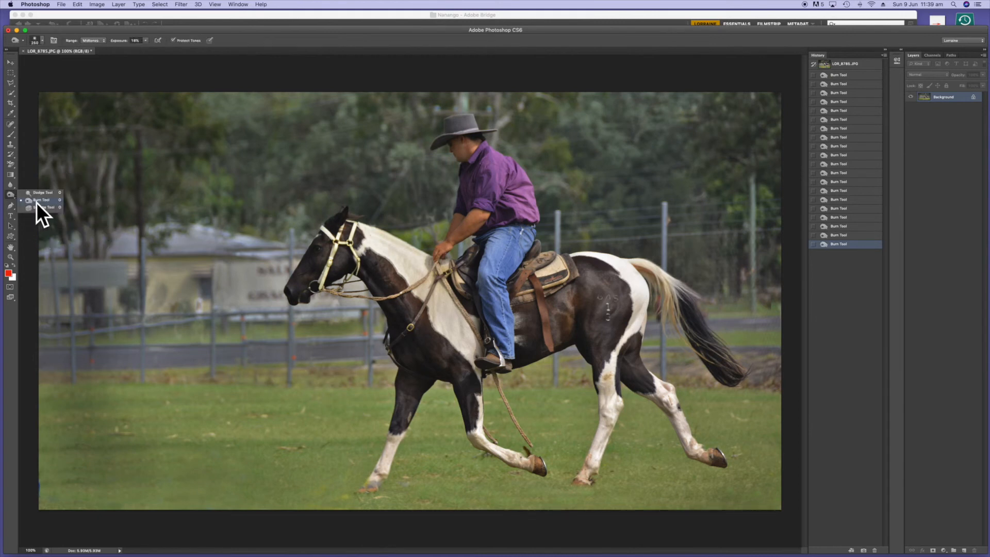
pyautogui.click(41, 192)
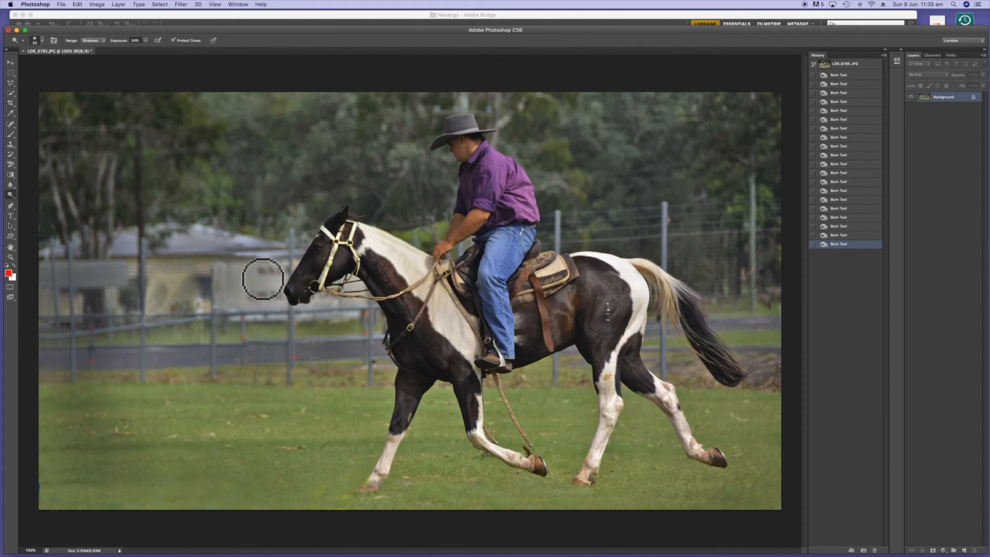
pyautogui.moveTo(322, 242)
pyautogui.mouseDown()
pyautogui.moveTo(298, 285)
pyautogui.moveTo(338, 219)
pyautogui.moveTo(339, 255)
pyautogui.moveTo(327, 245)
pyautogui.moveTo(309, 271)
pyautogui.moveTo(305, 262)
pyautogui.moveTo(296, 295)
pyautogui.mouseUp()
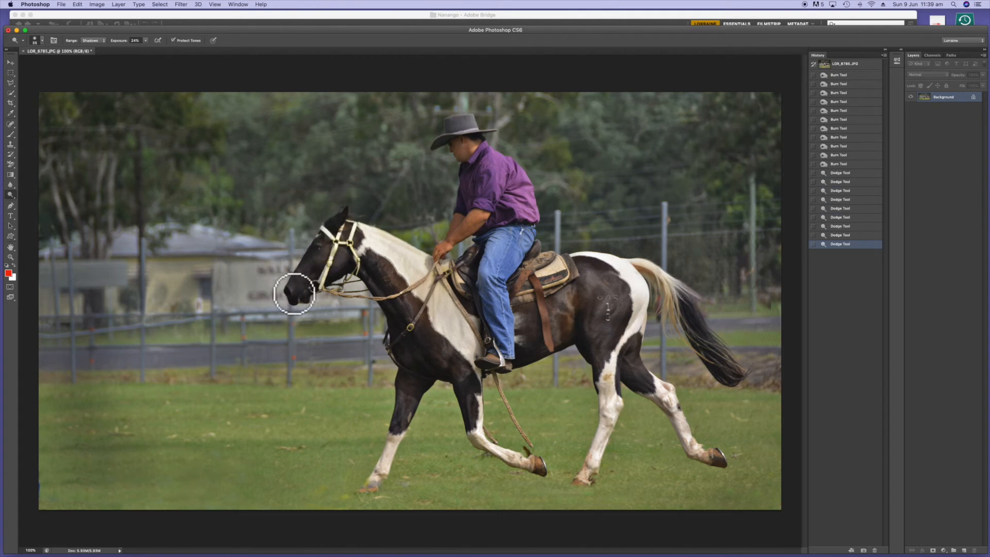
pyautogui.moveTo(409, 364)
pyautogui.mouseDown()
pyautogui.moveTo(386, 308)
pyautogui.moveTo(411, 350)
pyautogui.moveTo(437, 360)
pyautogui.moveTo(446, 381)
pyautogui.moveTo(421, 373)
pyautogui.moveTo(405, 388)
pyautogui.moveTo(407, 346)
pyautogui.moveTo(460, 379)
pyautogui.moveTo(468, 411)
pyautogui.mouseUp()
pyautogui.moveTo(338, 217); pyautogui.dragTo(301, 296)
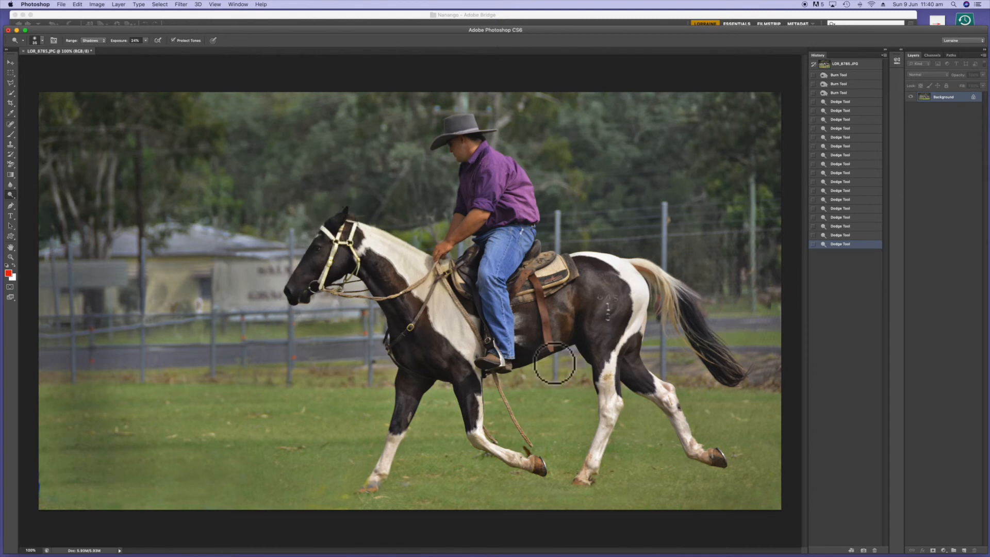
# Step: Dodge the shadows on the horse's dark hindquarters and belly and again along both front legs
pyautogui.moveTo(594, 260)
pyautogui.mouseDown()
pyautogui.moveTo(621, 367)
pyautogui.moveTo(629, 360)
pyautogui.moveTo(651, 382)
pyautogui.mouseUp()
pyautogui.moveTo(539, 322); pyautogui.dragTo(537, 349)
pyautogui.moveTo(480, 377); pyautogui.dragTo(474, 423)
pyautogui.moveTo(420, 390); pyautogui.dragTo(424, 410)
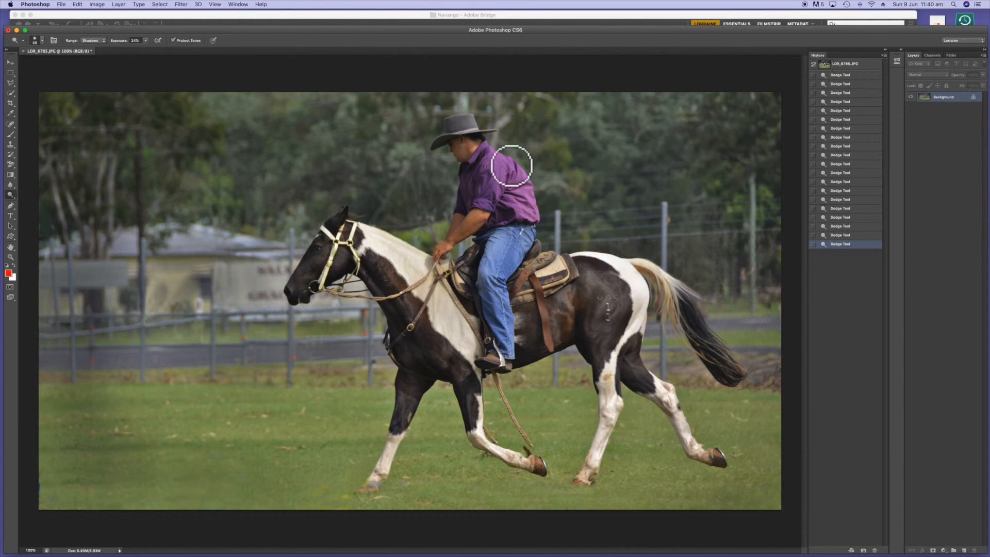
# Step: Sharpen the photo with Unsharp Mask at amount 28%, radius 1.0 pixels and threshold 0 levels
pyautogui.click(181, 4)
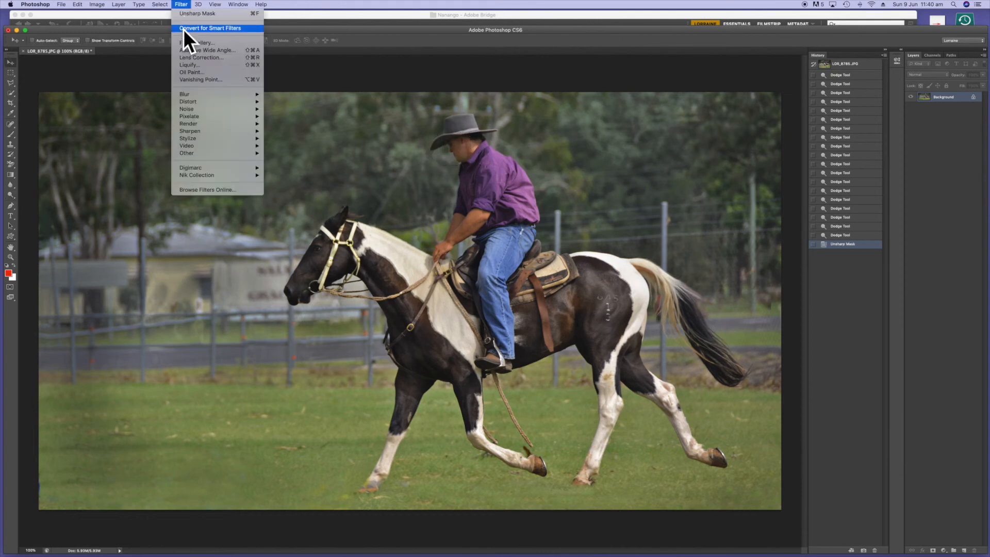
pyautogui.moveTo(184, 169)
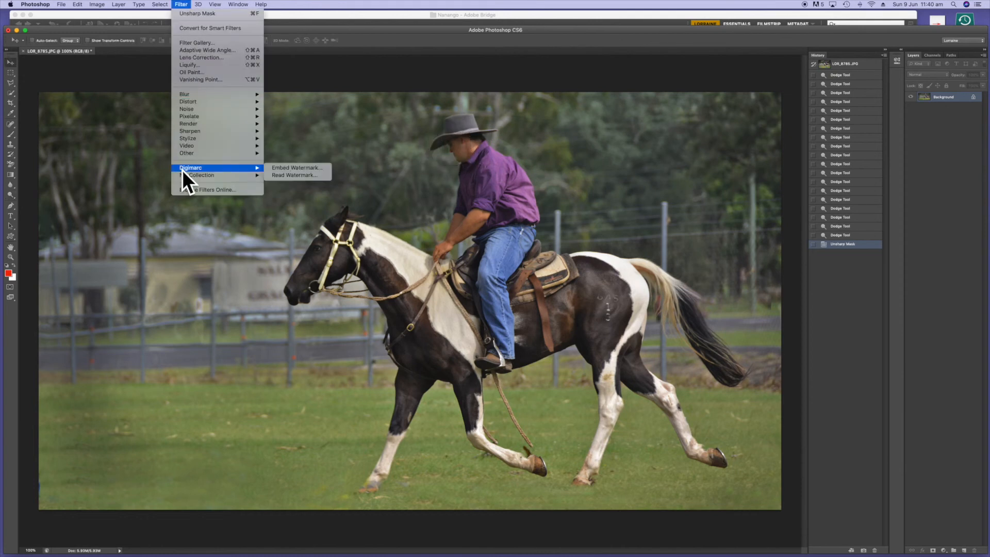
pyautogui.click(182, 2)
pyautogui.click(181, 2)
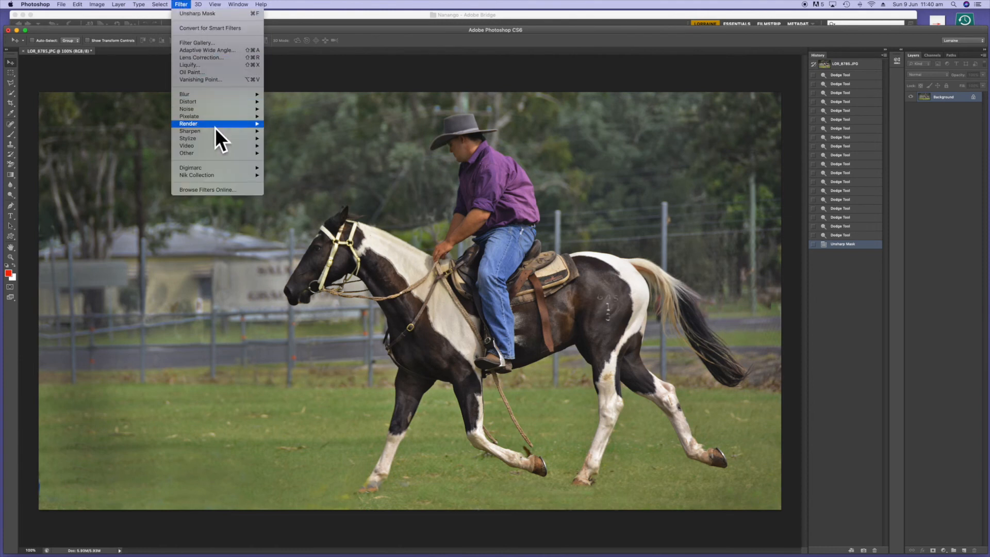
pyautogui.moveTo(212, 132)
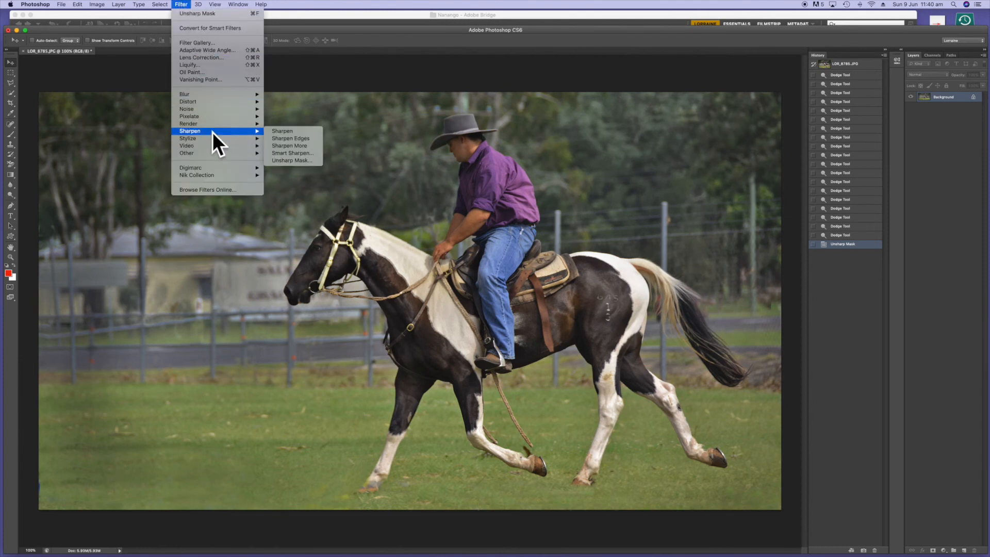
pyautogui.click(316, 160)
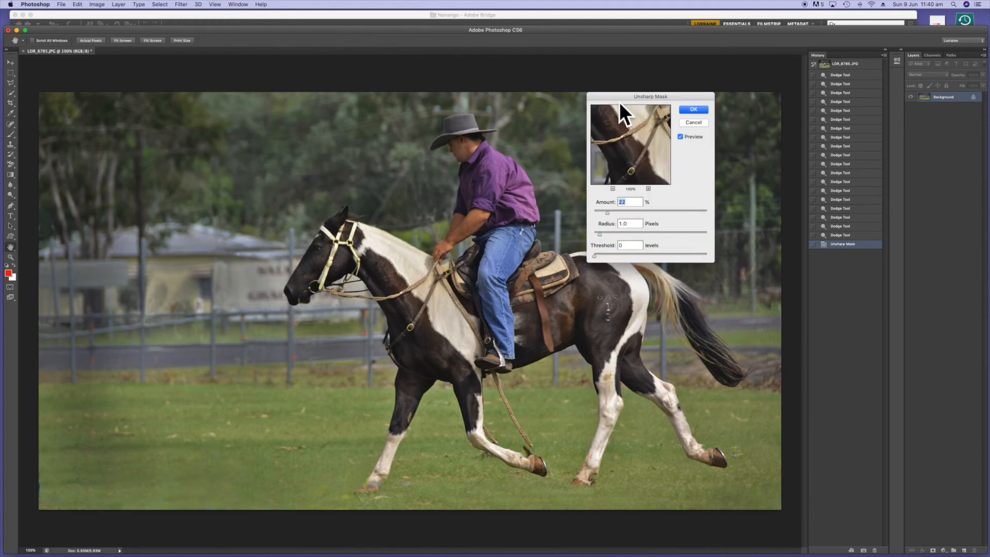
pyautogui.moveTo(607, 97); pyautogui.dragTo(680, 95)
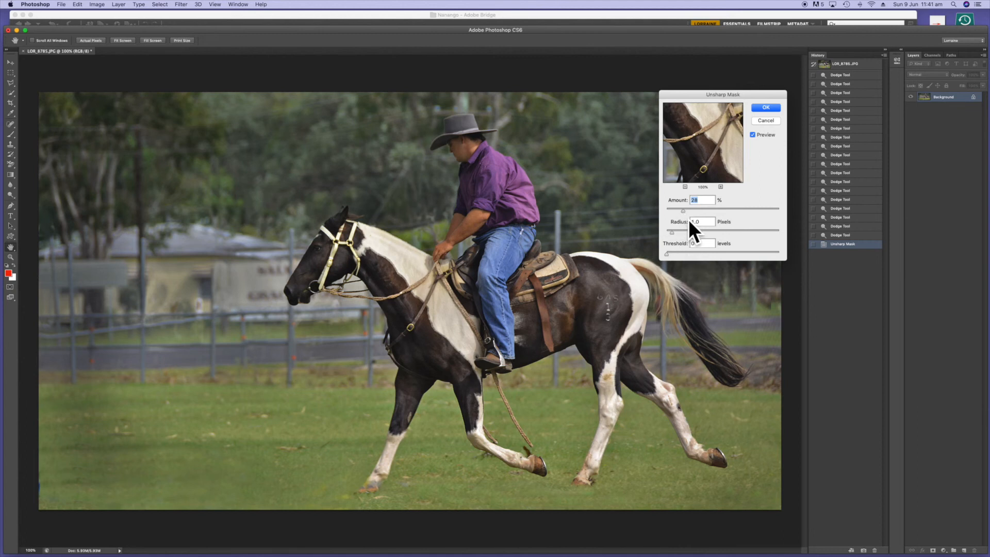
pyautogui.click(765, 107)
pyautogui.press('v')
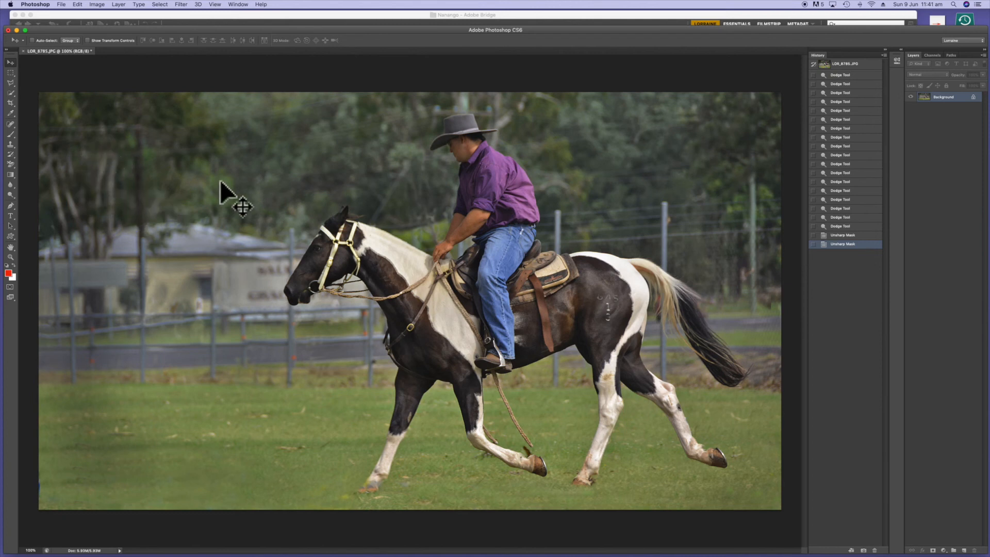
# Step: Save a copy of the photo as LOR_8785a.jpg in the Nanango folder, in JPEG format at maximum quality 12
pyautogui.click(60, 4)
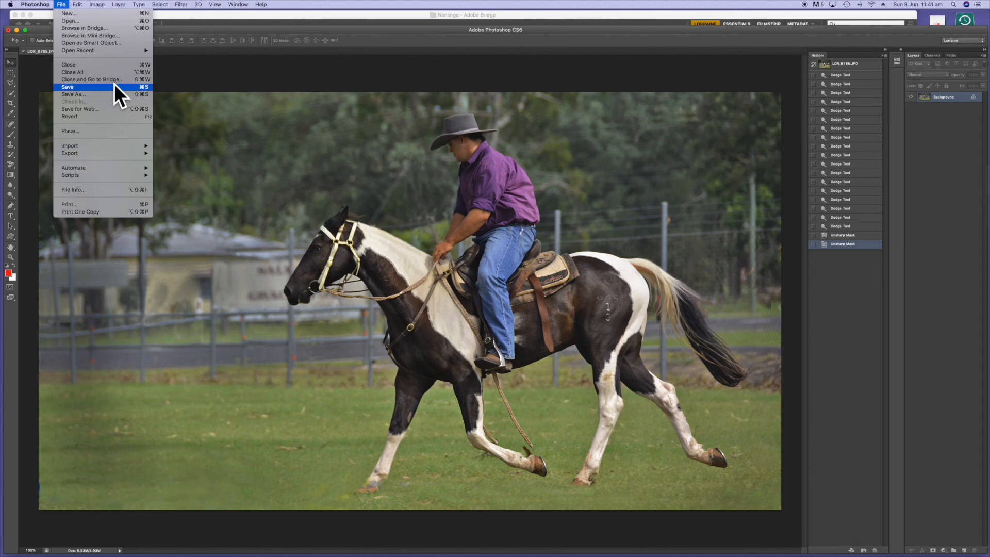
pyautogui.click(88, 95)
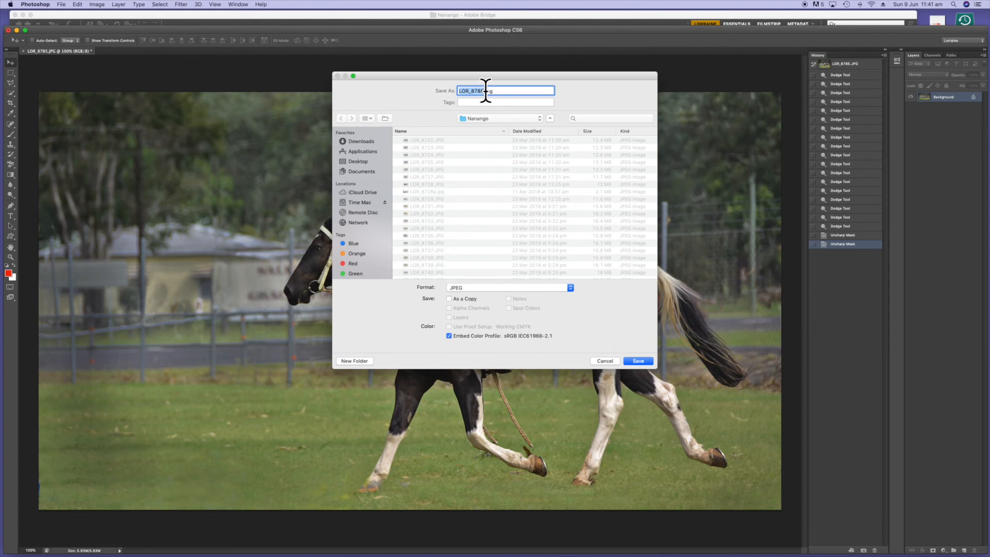
pyautogui.click(486, 91)
pyautogui.click(642, 360)
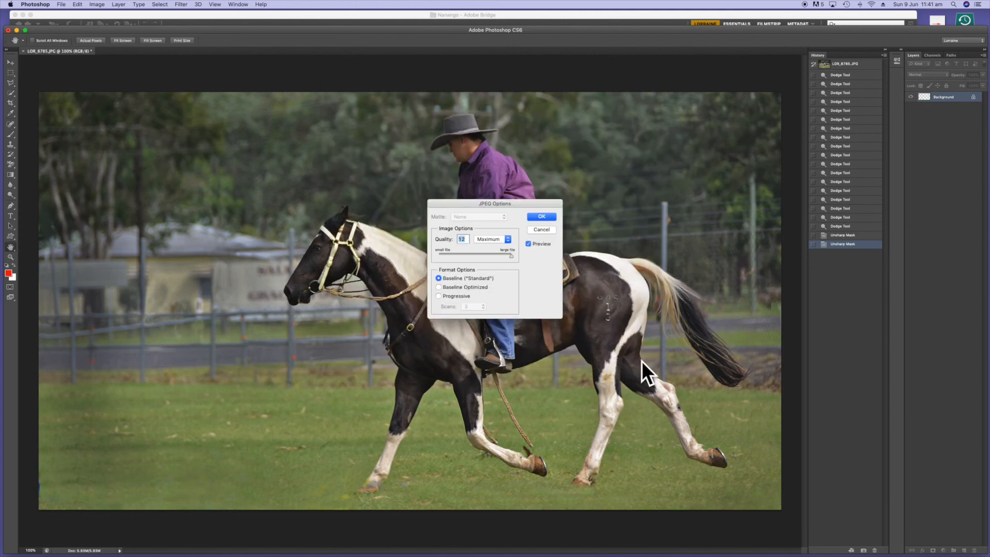
pyautogui.click(531, 215)
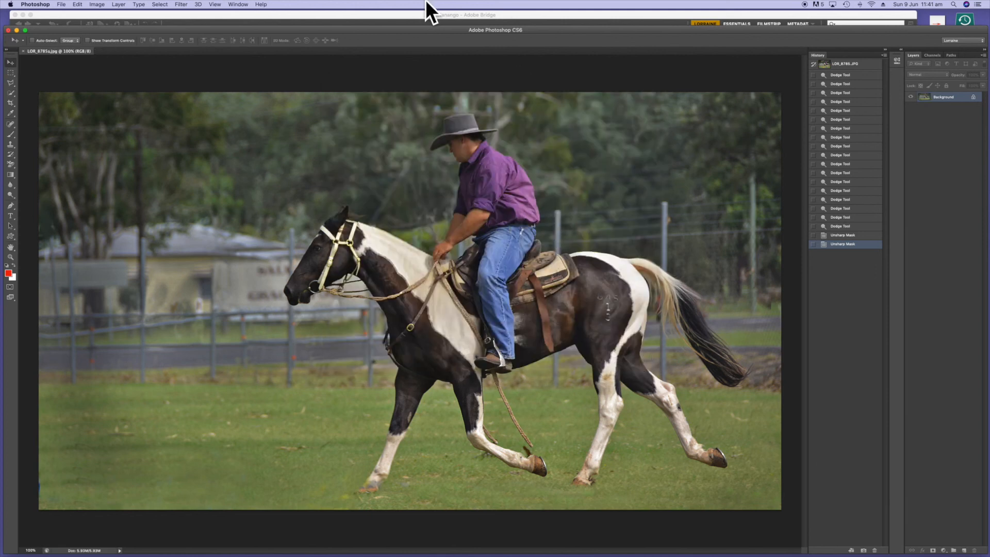
# Step: Close the saved LOR_8785a.jpg photo
pyautogui.click(59, 4)
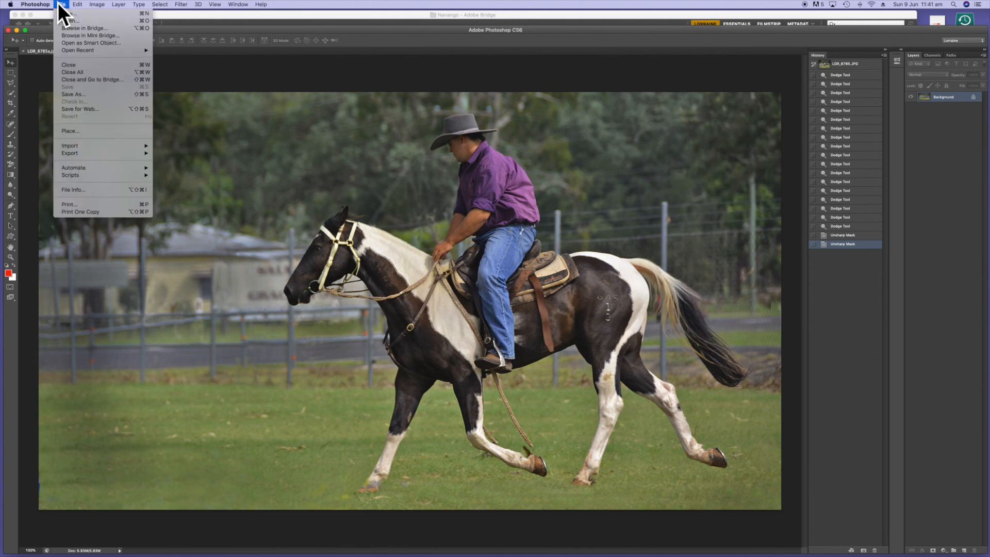
pyautogui.click(60, 65)
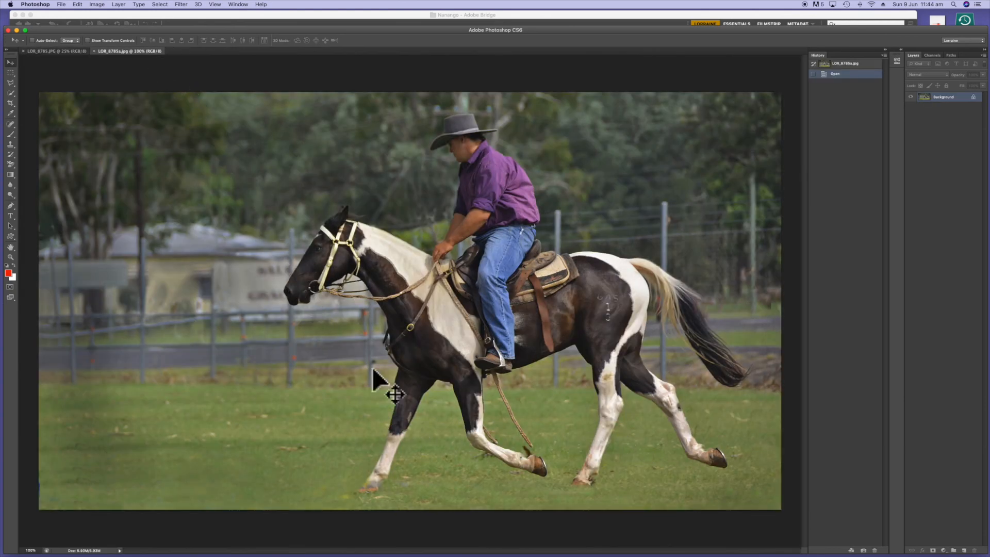
# Step: Compare the original LOR_8785.JPG with the edited LOR_8785a.jpg by switching between the two open photos, ending on the edited one
pyautogui.click(46, 51)
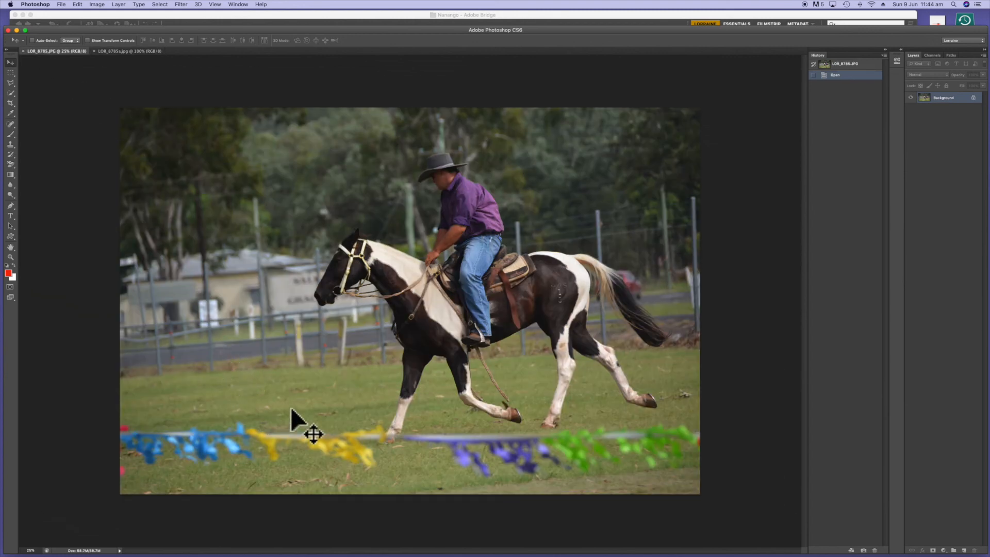
pyautogui.click(115, 52)
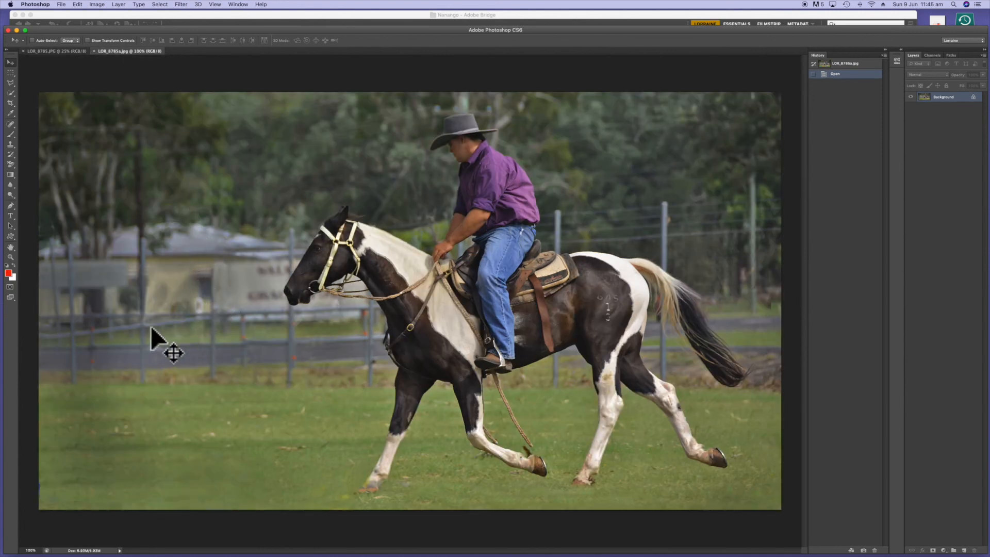
pyautogui.click(39, 52)
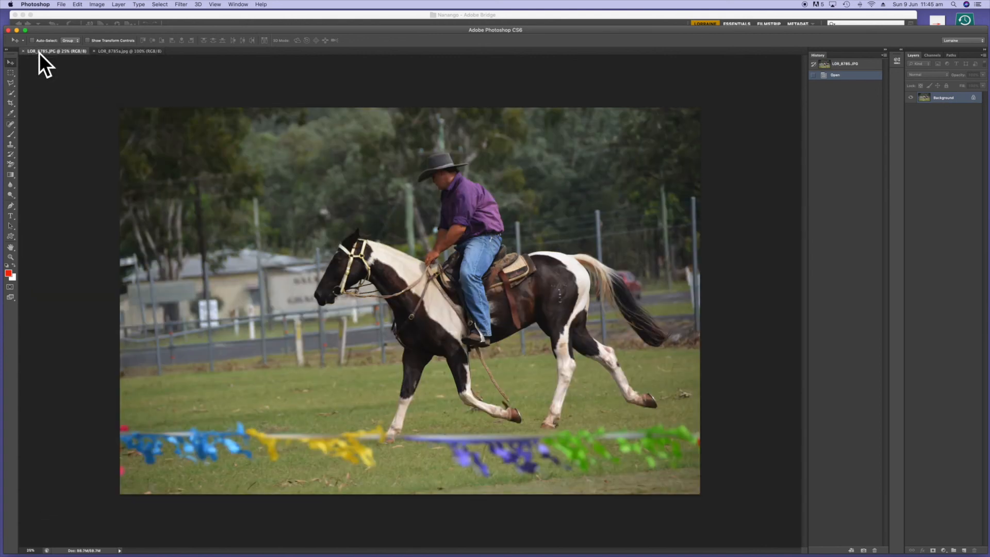
pyautogui.click(135, 52)
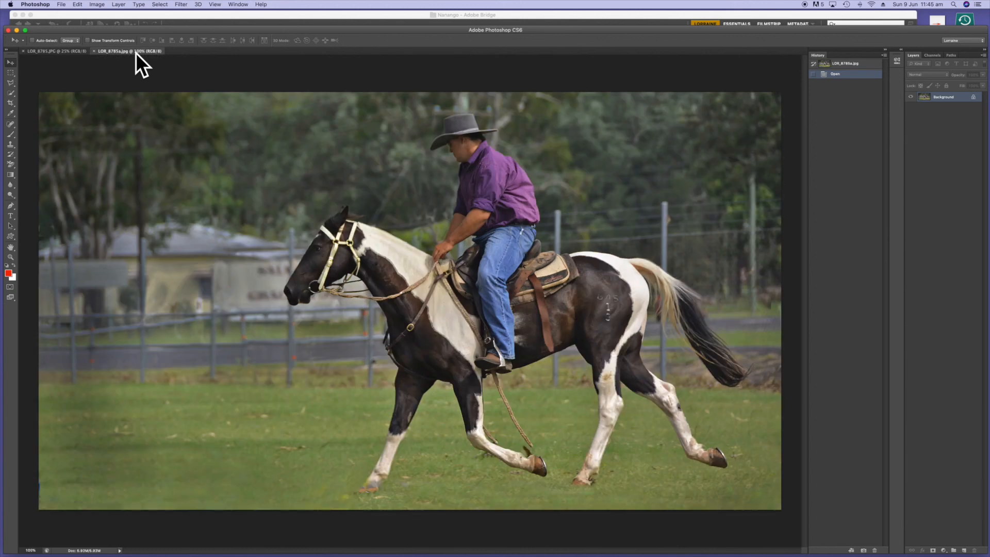